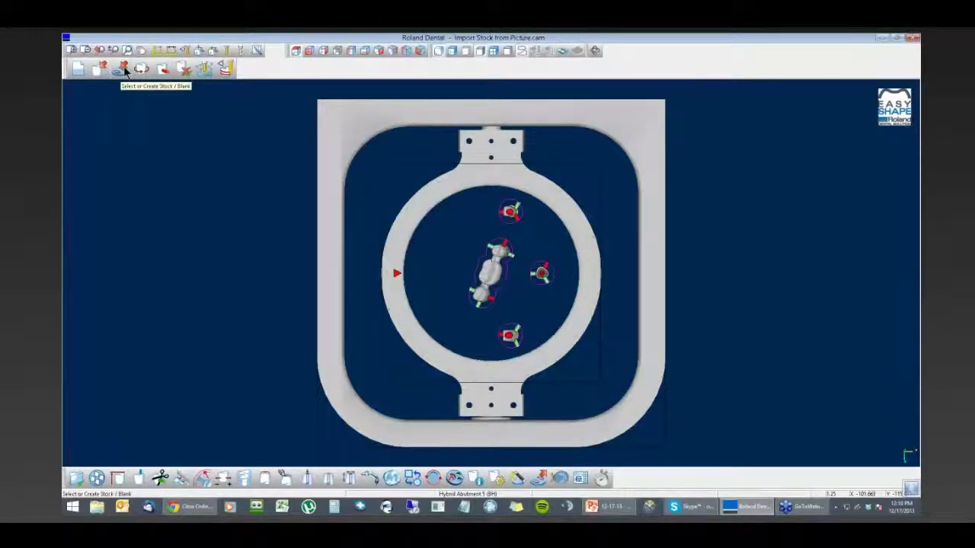
Open the stock selection and preview the previously used zirconium blank D98_zr18_TEST.blk.
click(124, 70)
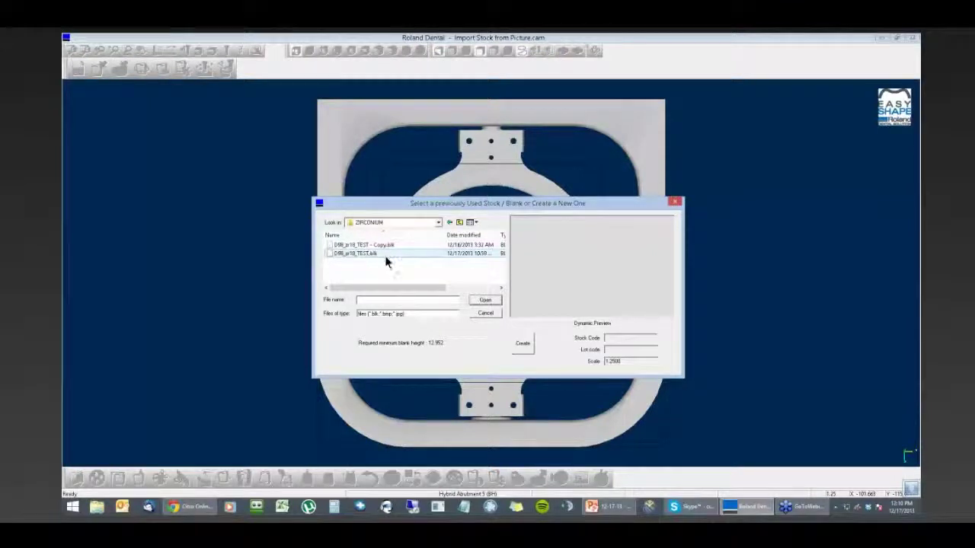
click(385, 255)
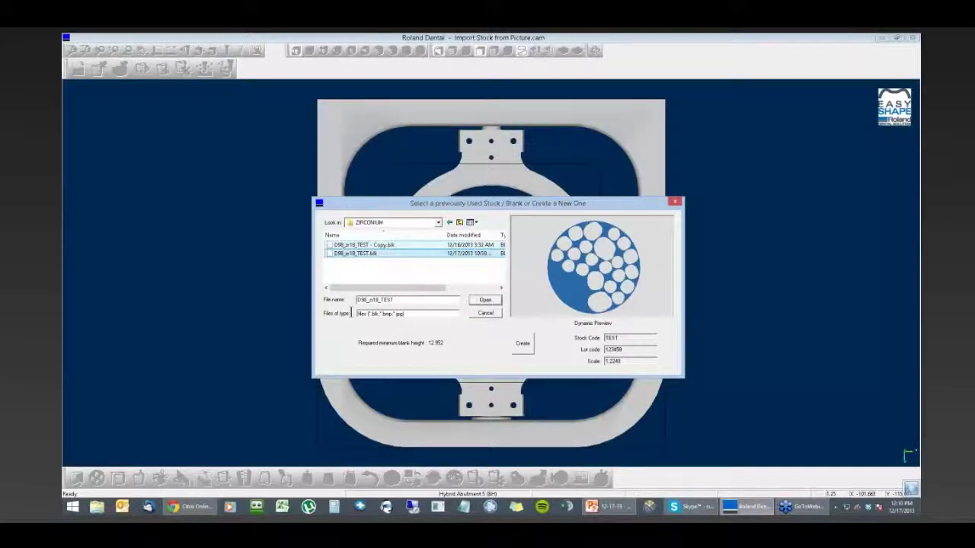
drag(353, 313, 466, 319)
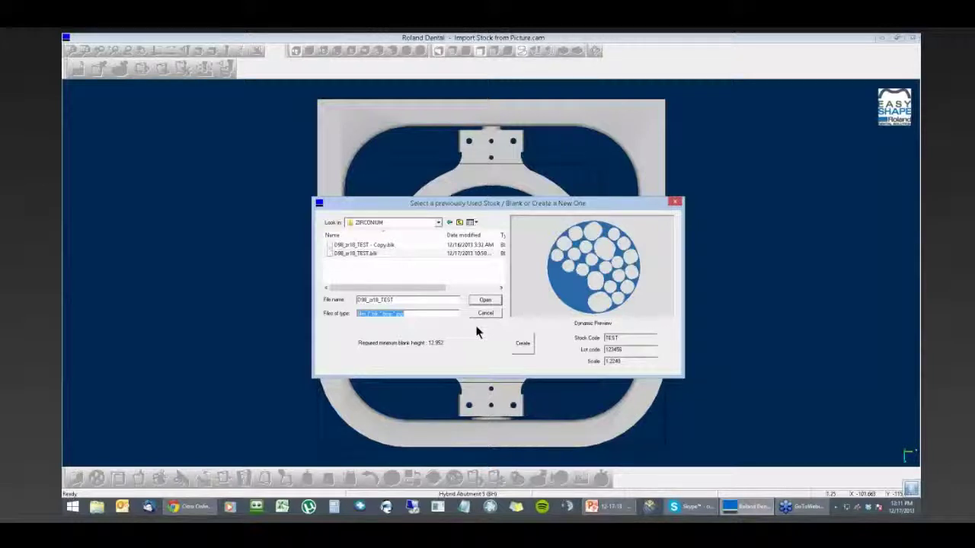
Browse to the Desktop folder and select the Picture of Milled Puck image as the stock source.
click(438, 223)
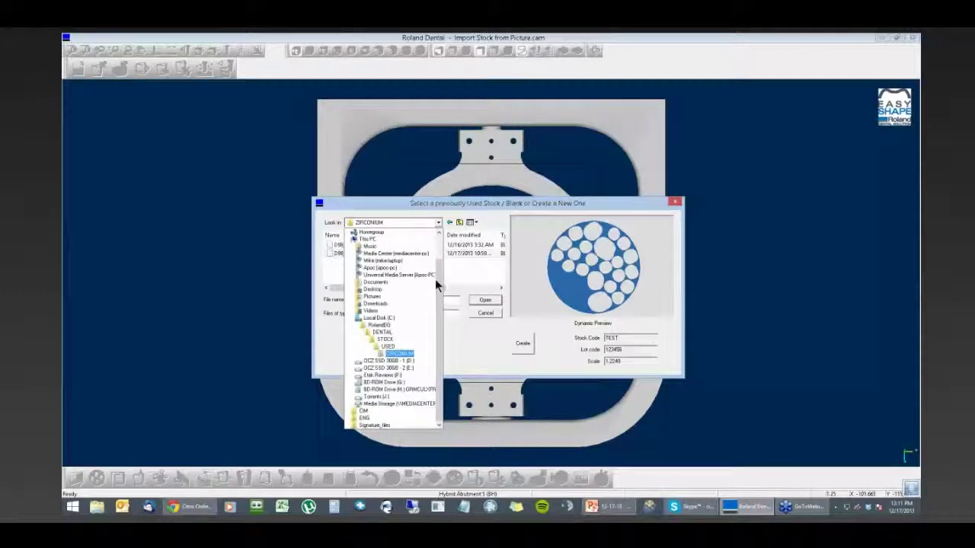
scroll(365, 234, up, 2)
click(366, 233)
drag(501, 244, 501, 268)
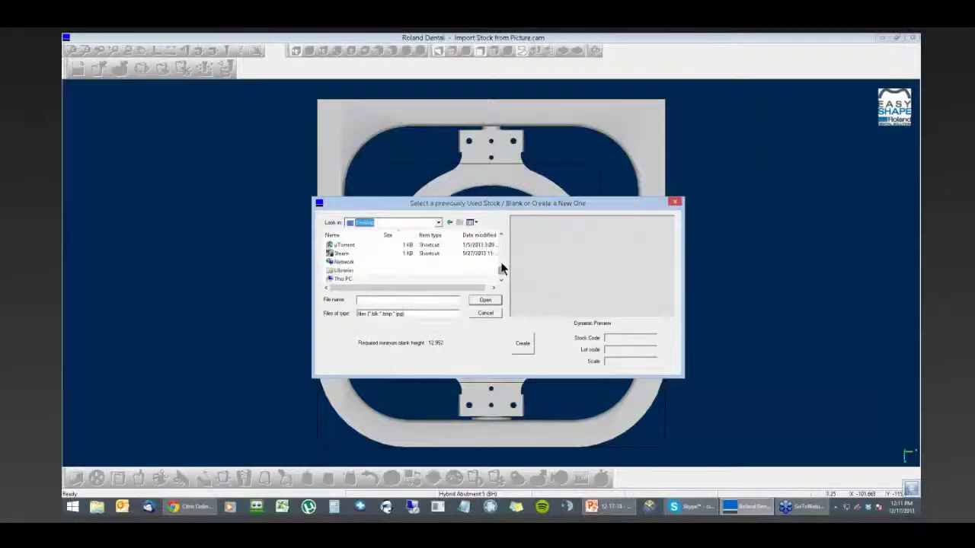
scroll(377, 249, up, 2)
scroll(377, 244, up, 2)
click(367, 246)
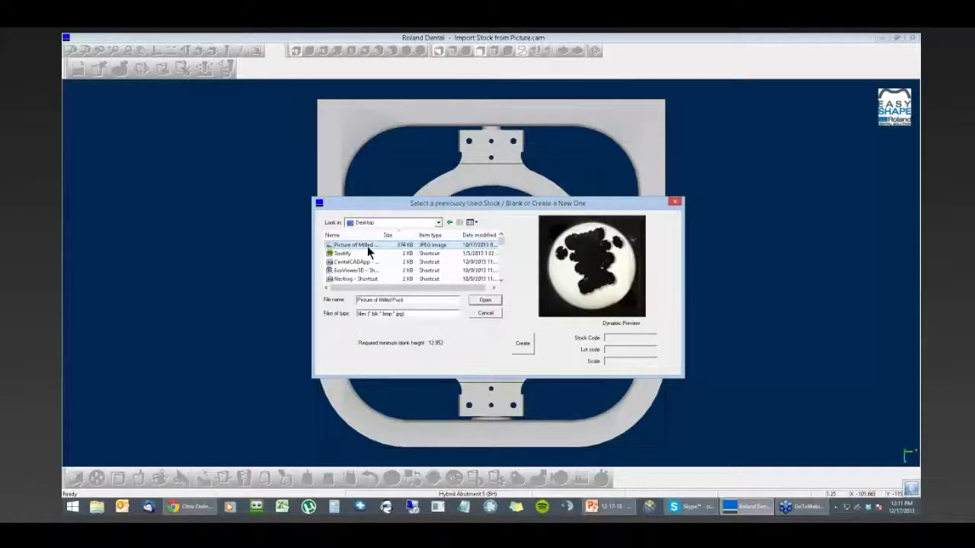
View the Picture of Milled Puck image full size in the photo viewer and close it again.
right_click(367, 246)
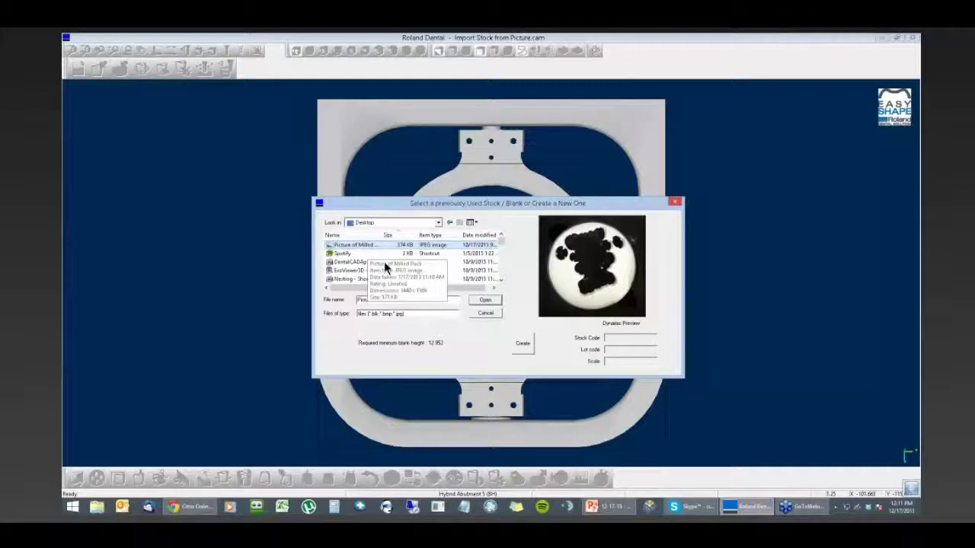
click(384, 261)
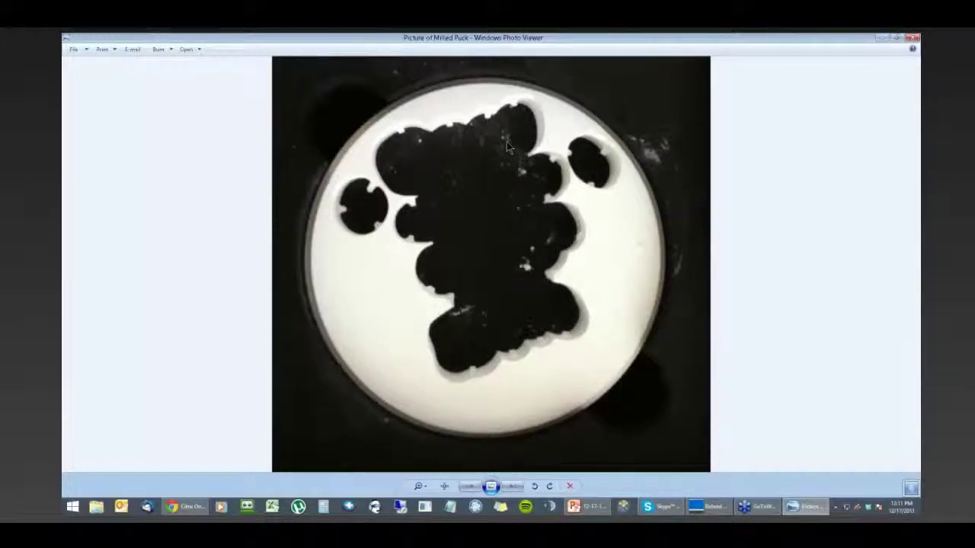
click(913, 38)
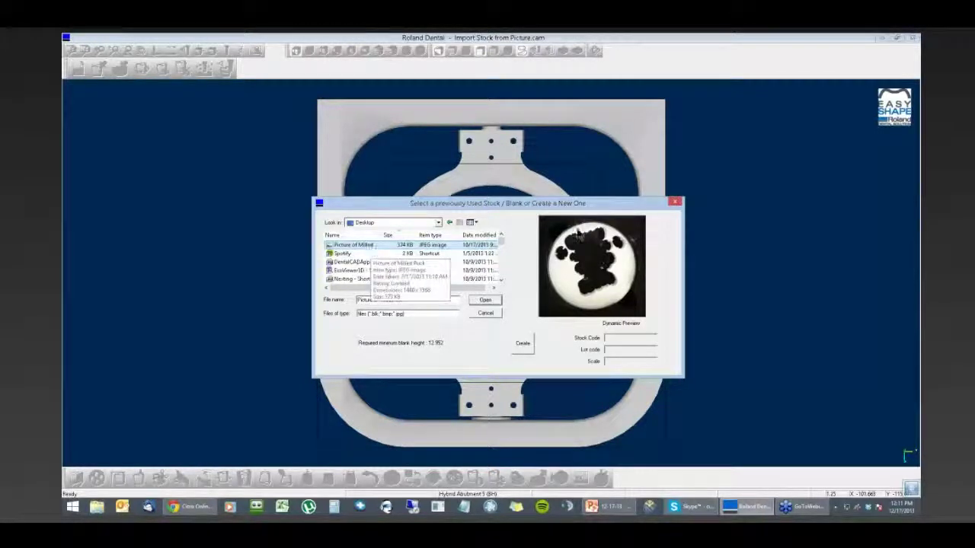
Start creating a stock from the selected picture with a shrinkage factor of 1.224 and a thickness of 14.
click(483, 303)
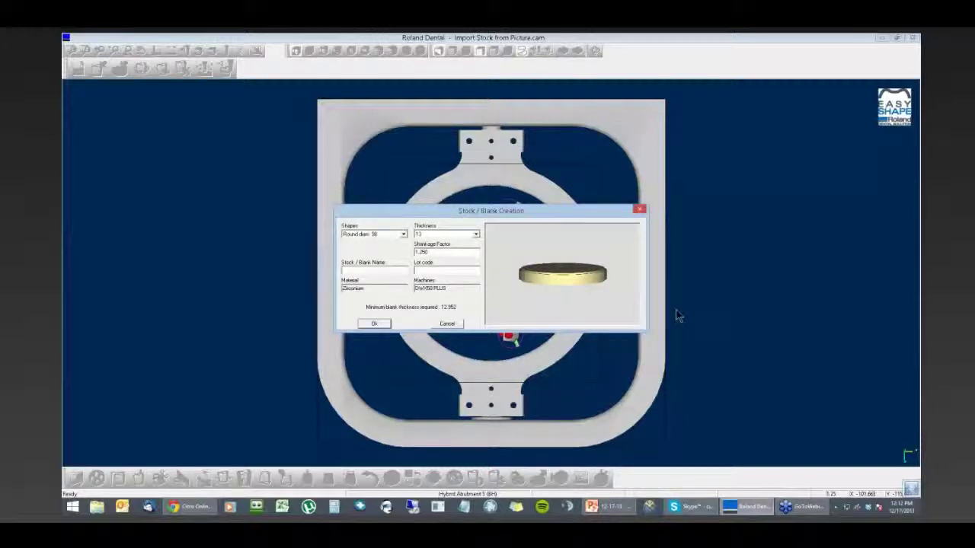
click(428, 252)
double_click(421, 252)
text(224)
click(475, 234)
click(474, 240)
click(475, 235)
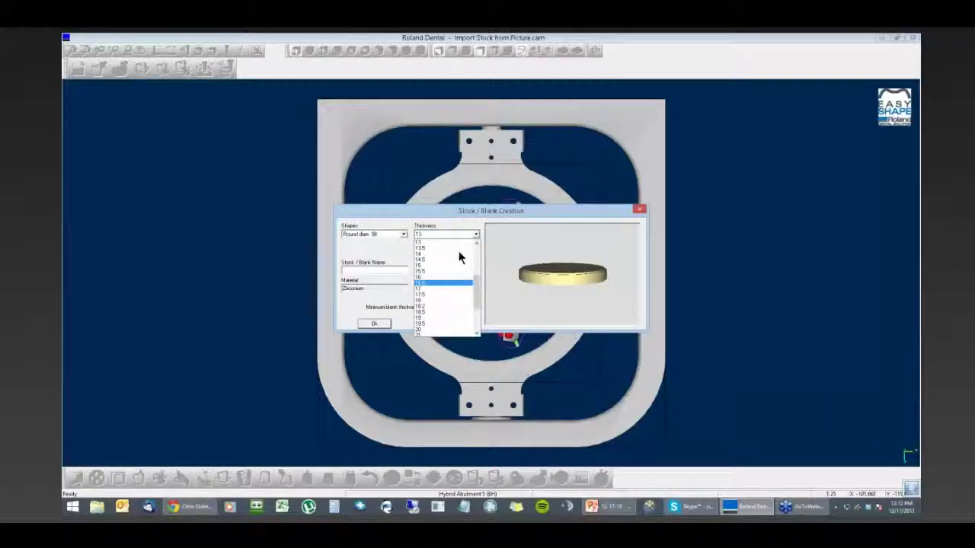
click(459, 259)
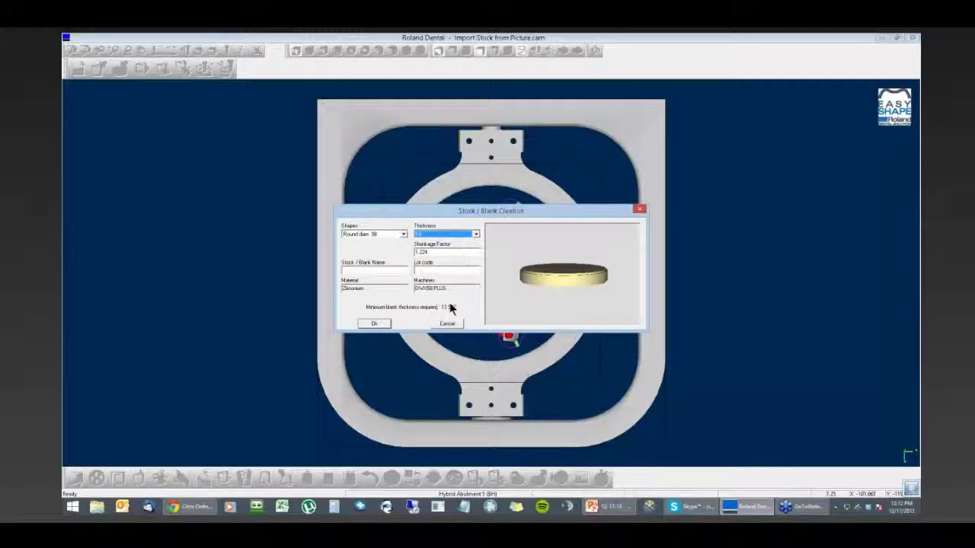
Enter TEST as the name of the new stock.
click(367, 269)
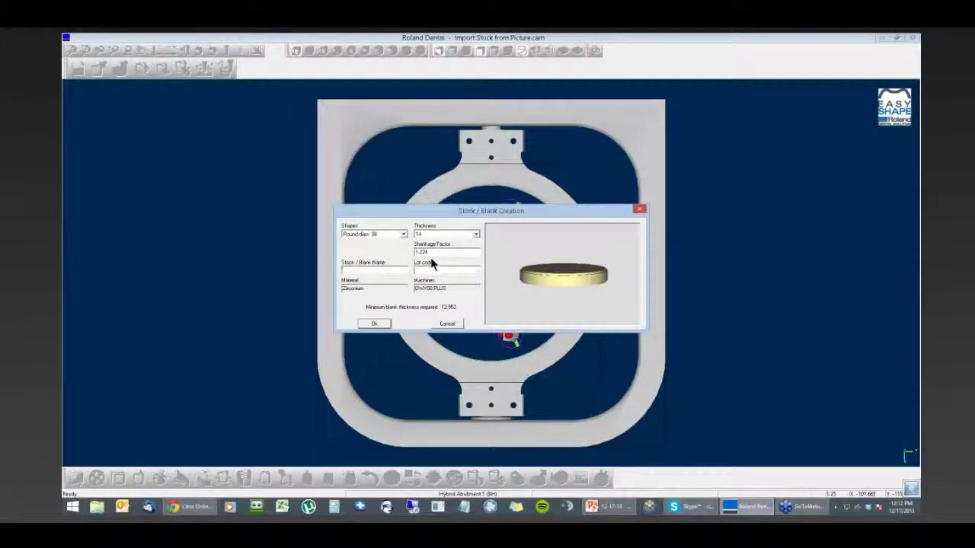
text(TEST)
key(Tab)
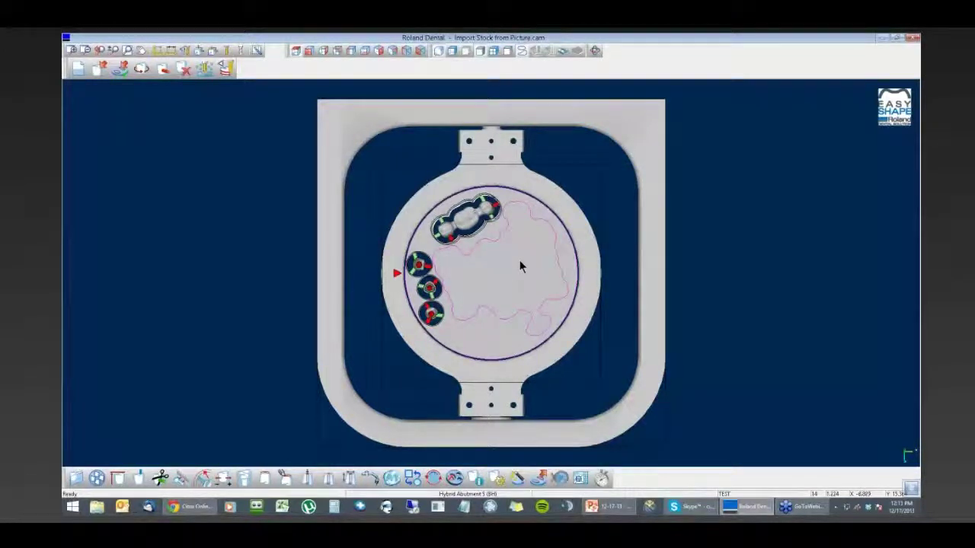
Rotate the blank 90° in the XY plane around its centre and accept the new orientation.
click(434, 477)
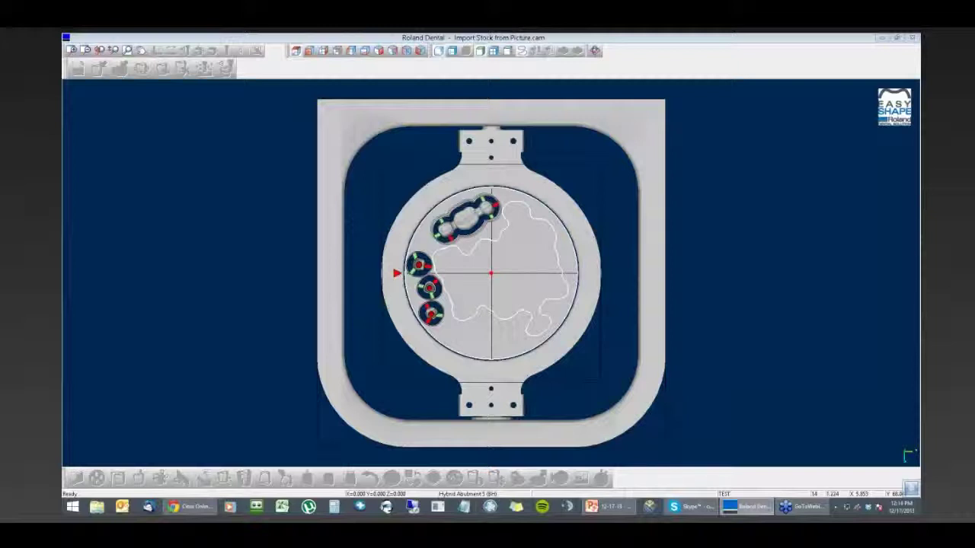
click(677, 213)
key(Right)
key(Right)
key(Right)
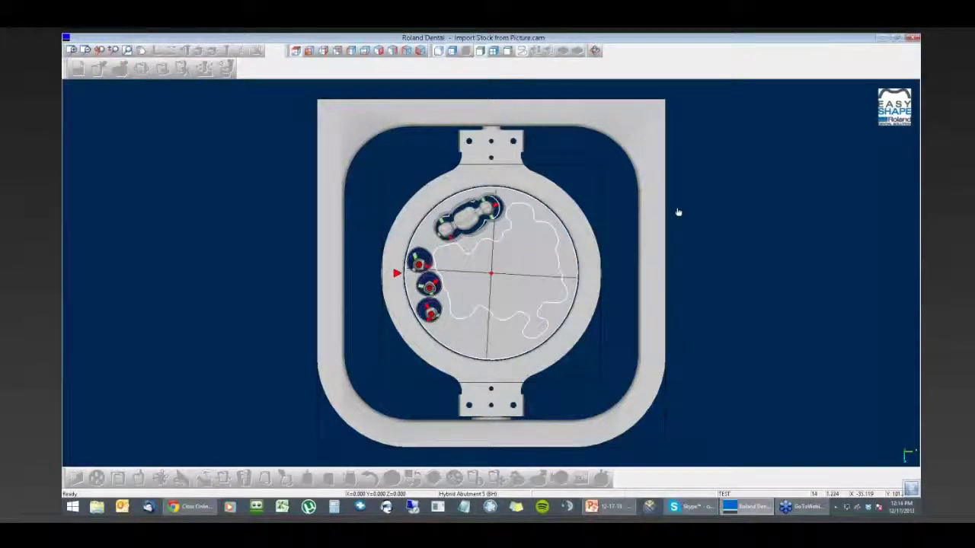
key(Right)
key(Right)
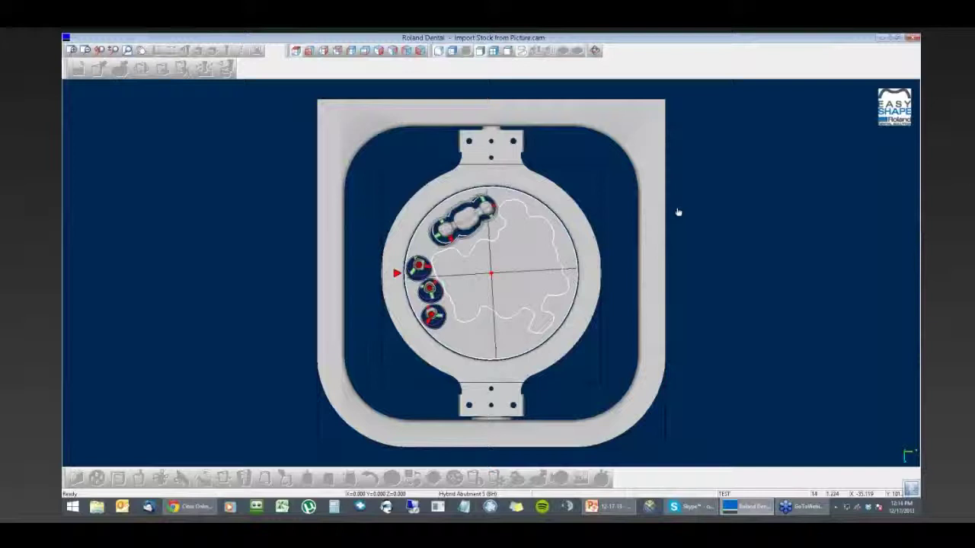
key(Left)
key(Right)
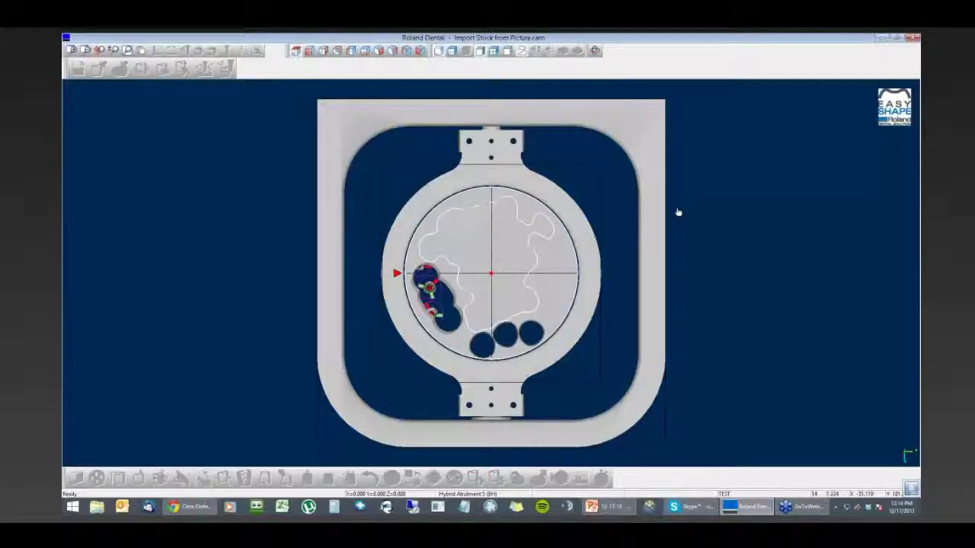
key(Return)
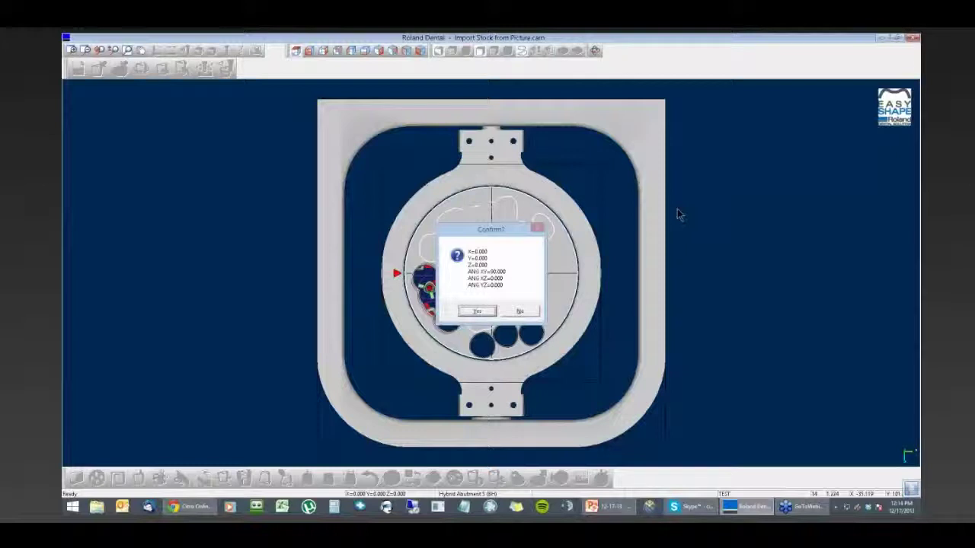
click(487, 313)
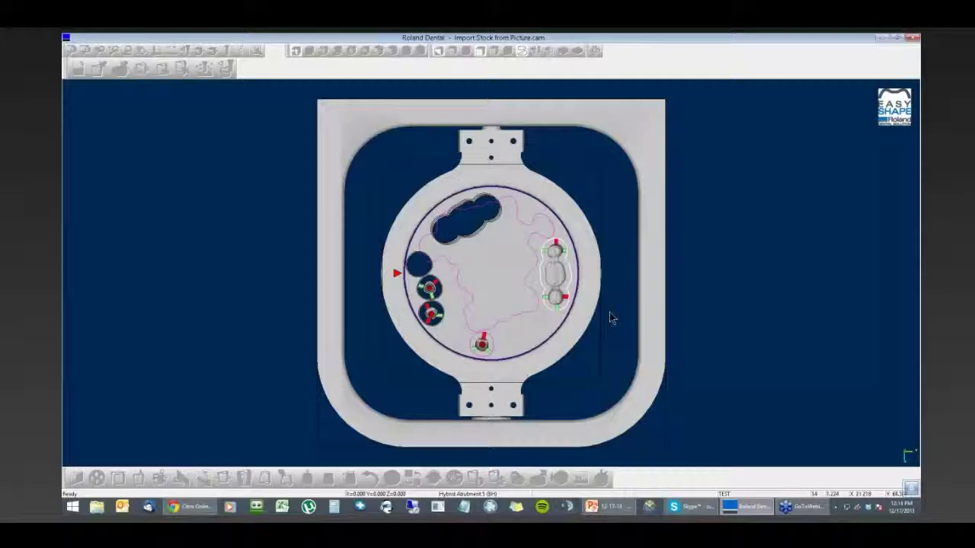
Reopen the milled puck picture beside the nesting, compare its milled areas with the imported outline, and close the picture.
click(96, 509)
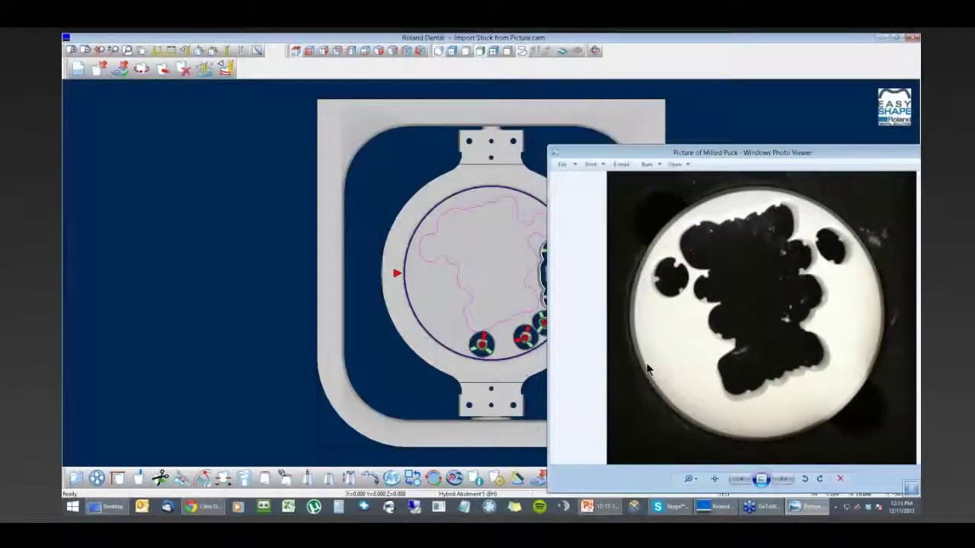
click(750, 156)
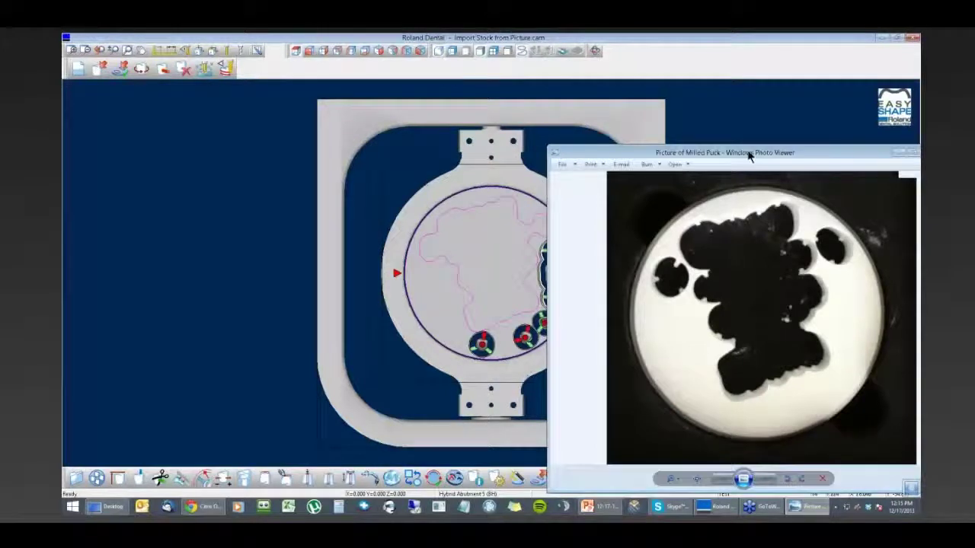
drag(750, 155, 785, 154)
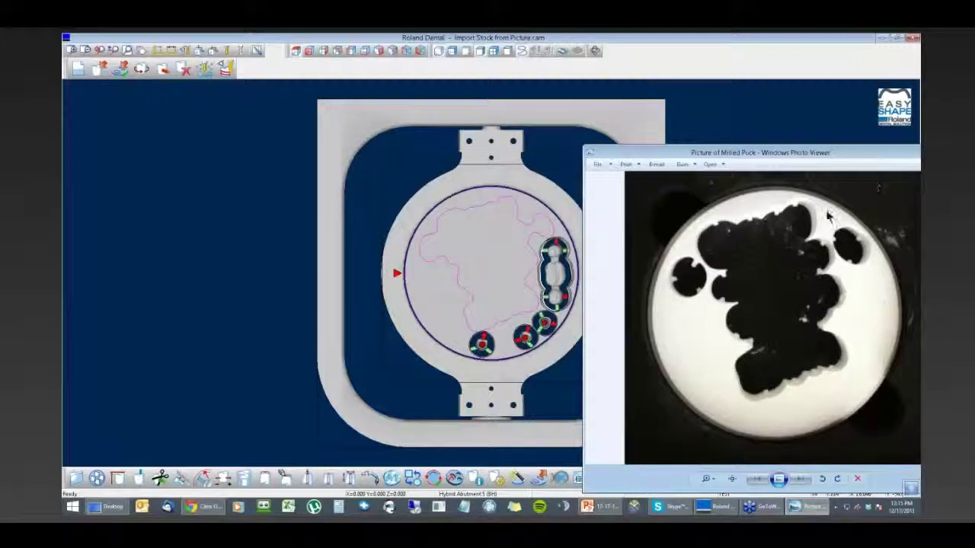
scroll(807, 217, up, 5)
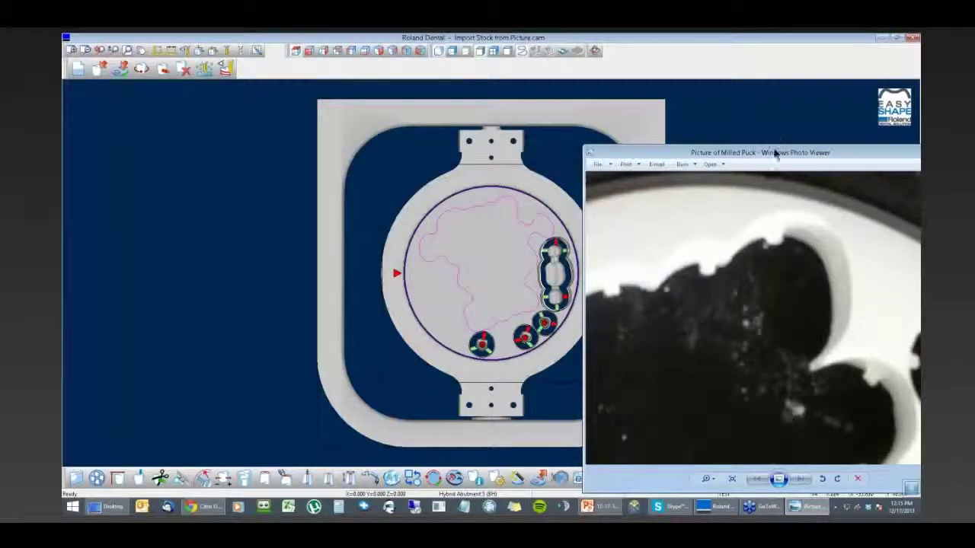
drag(780, 152, 421, 150)
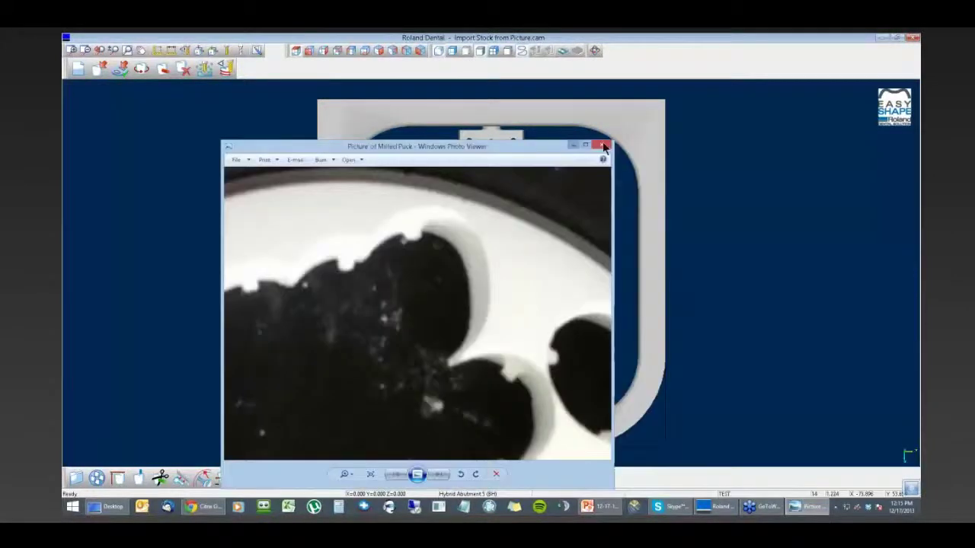
click(603, 145)
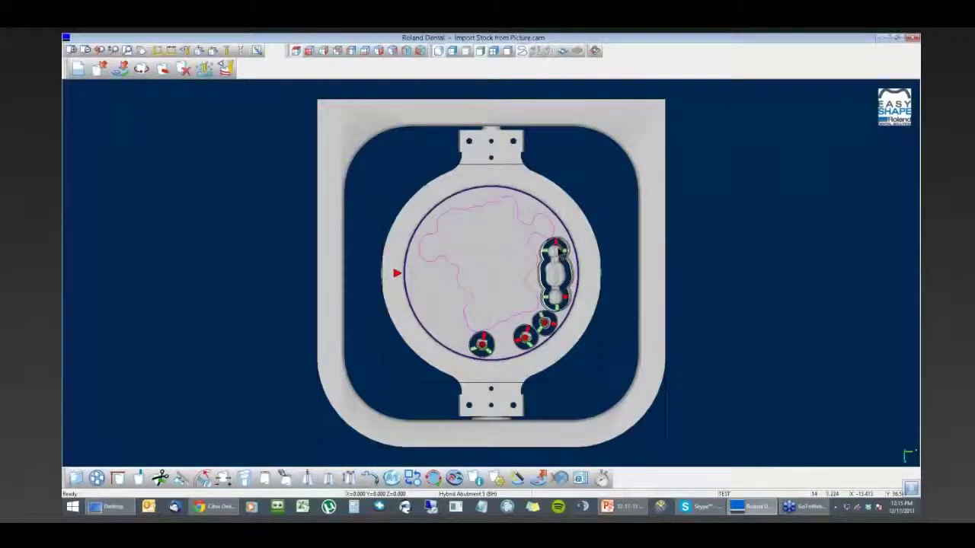
scroll(558, 242, up, 3)
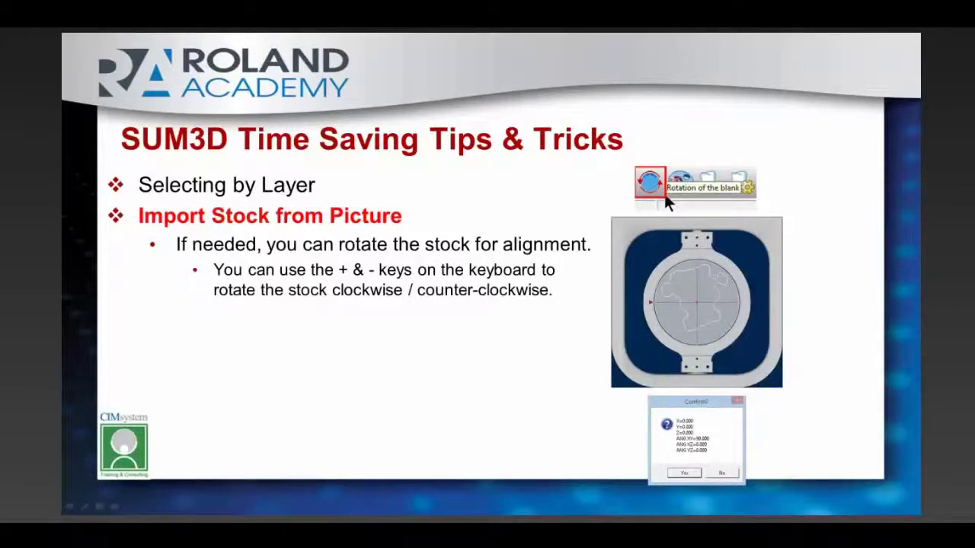
click(852, 316)
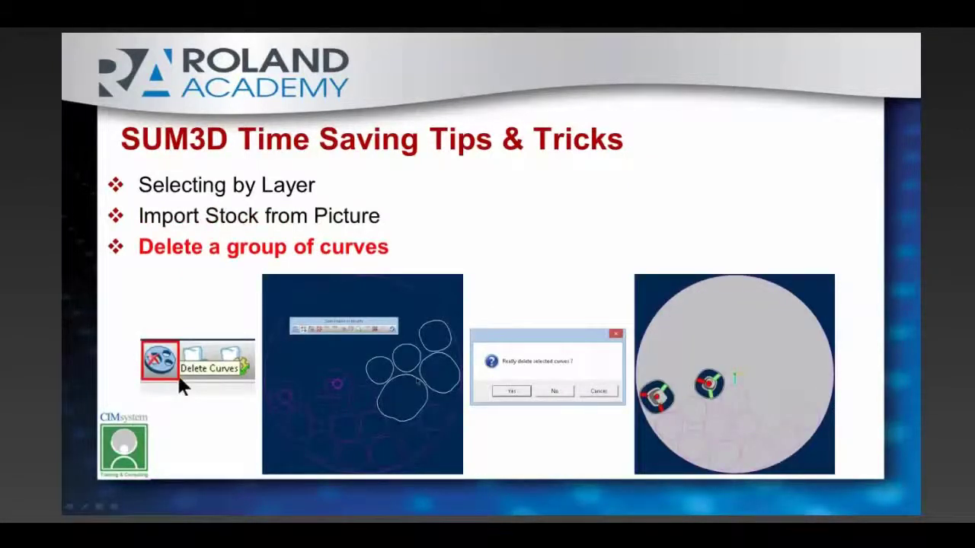
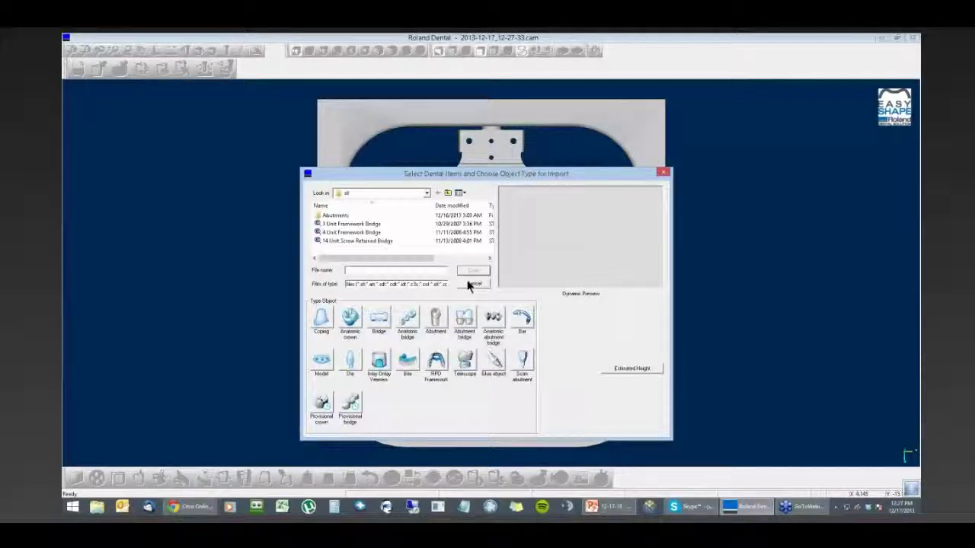
Import Hybrid Abutment 1 (GW) from the Abutments folder as a glue object, decline further imports and proceed to selecting a milling stock.
double_click(352, 217)
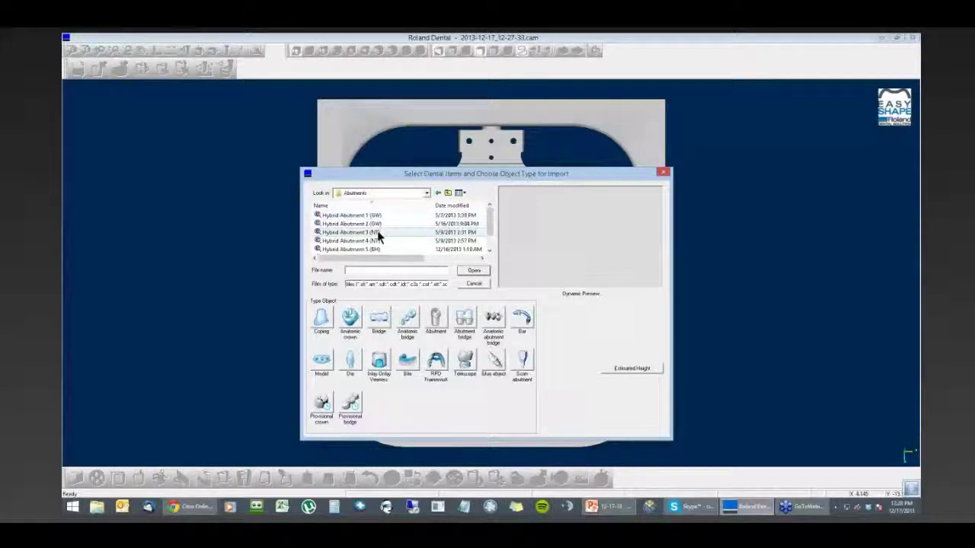
click(368, 216)
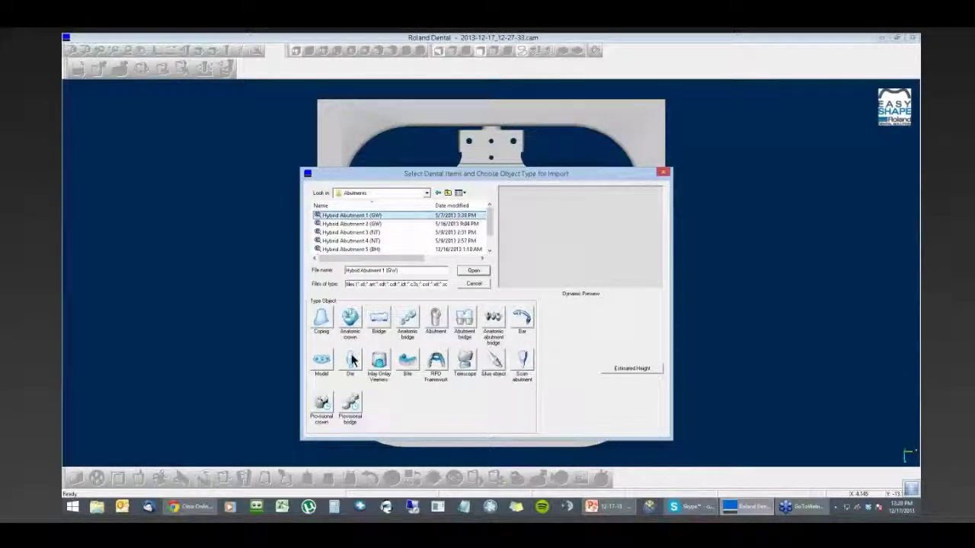
click(496, 364)
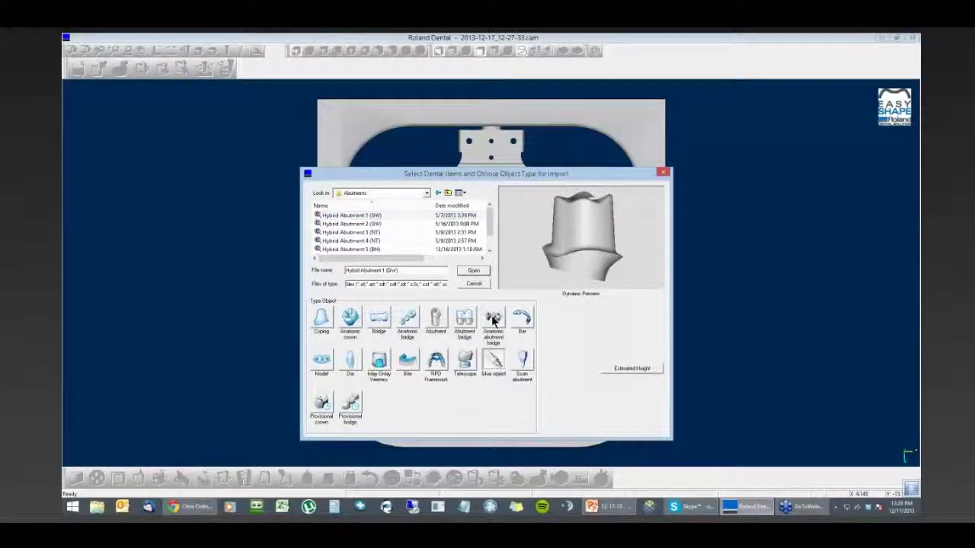
click(473, 271)
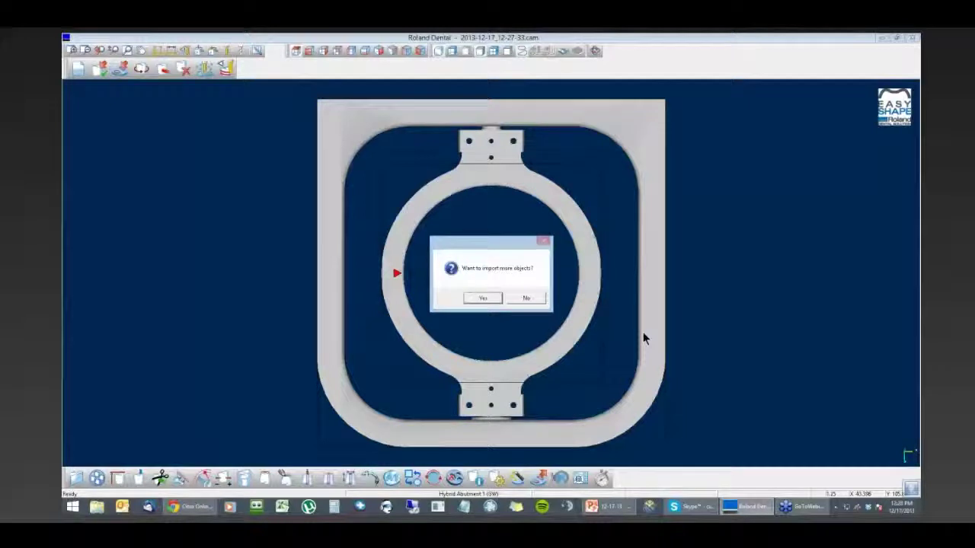
click(531, 298)
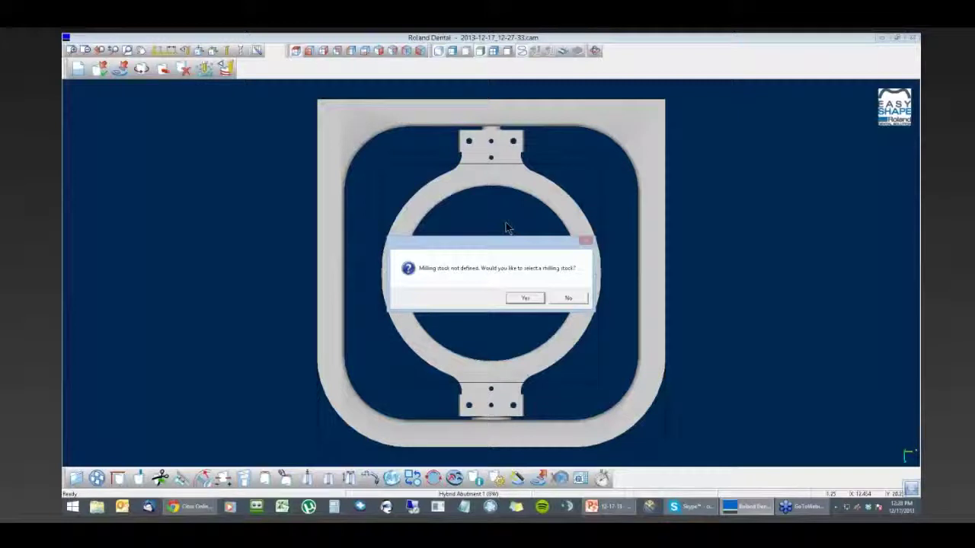
click(525, 298)
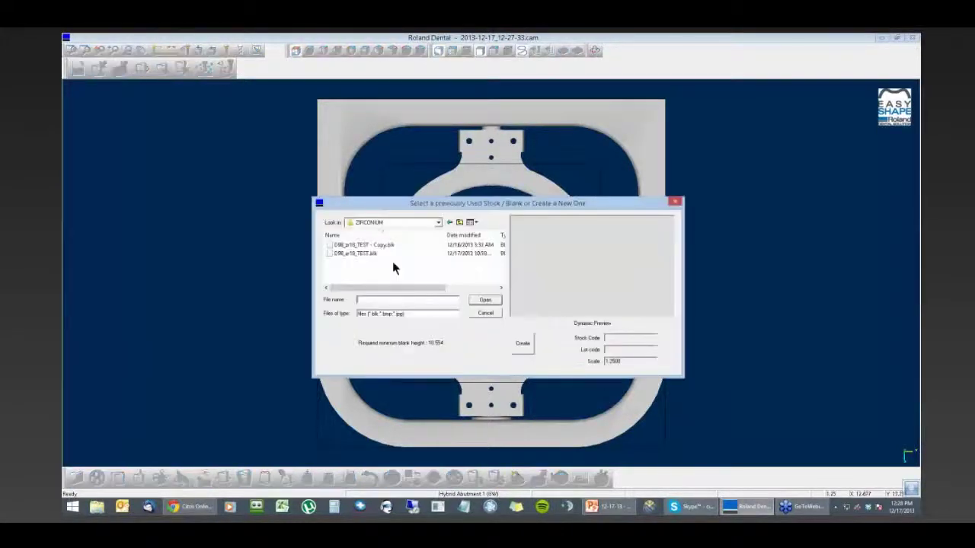
Load the used zirconium stock D98_zr18_TEST for the abutment and decline the machining calculation.
click(371, 254)
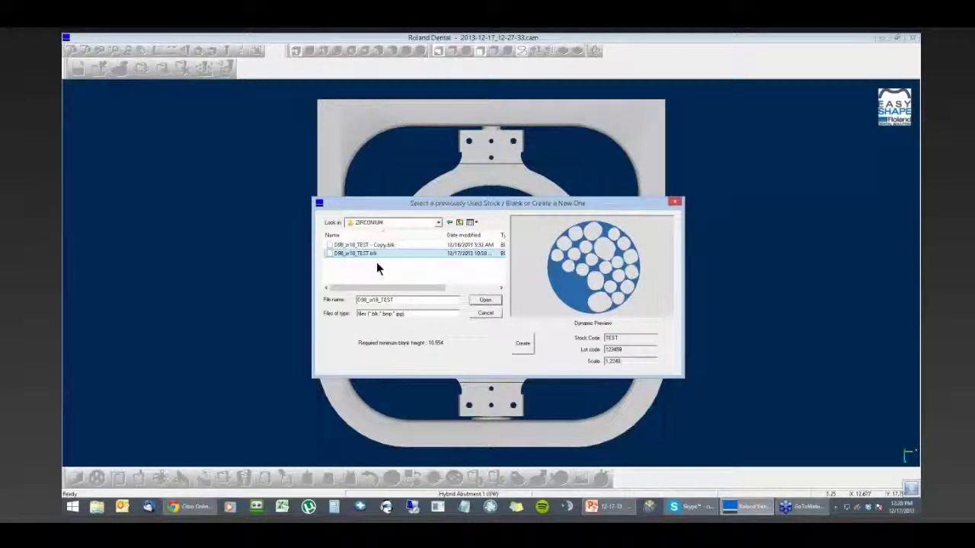
click(487, 303)
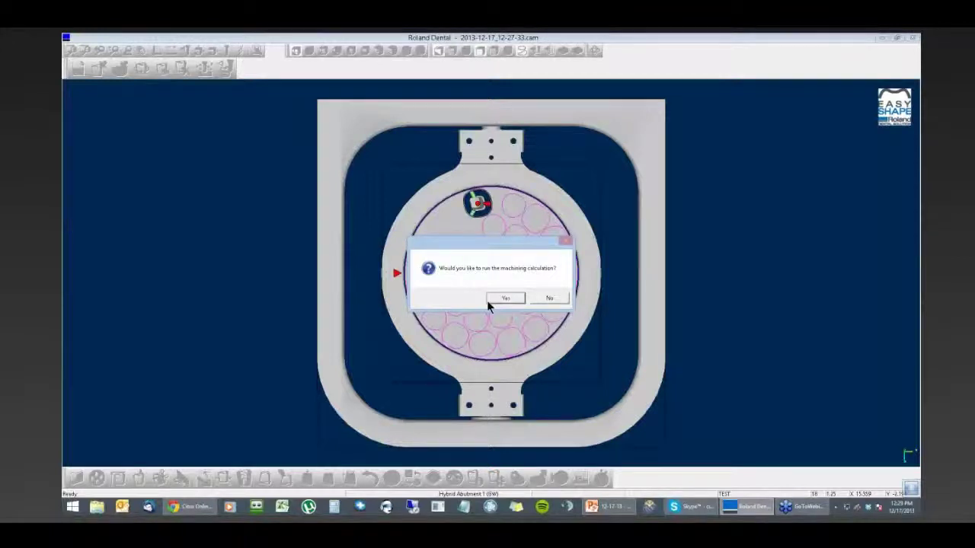
click(549, 298)
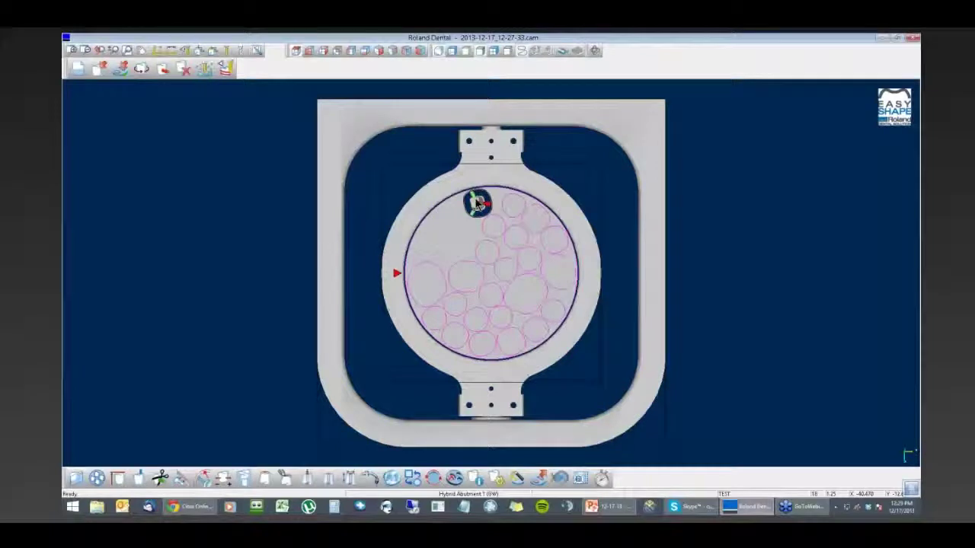
Delete all the automatically placed support pins around the abutment, picking them by their layers.
scroll(476, 198, up, 2)
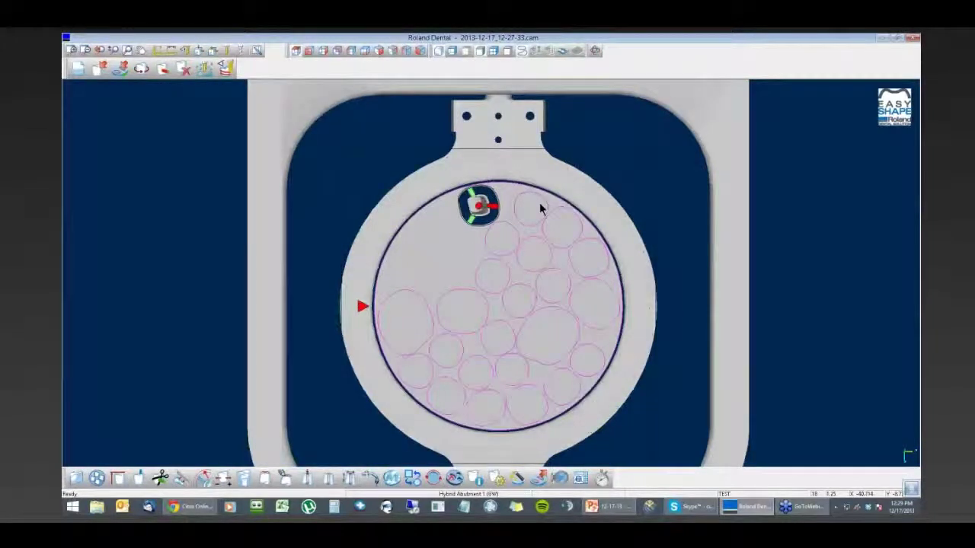
scroll(540, 207, up, 3)
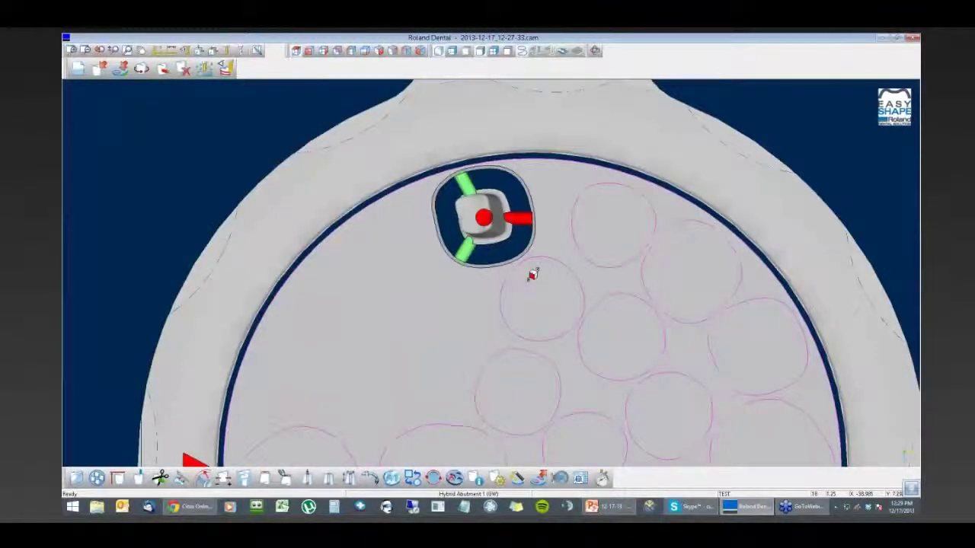
middle_drag(532, 275, 539, 242)
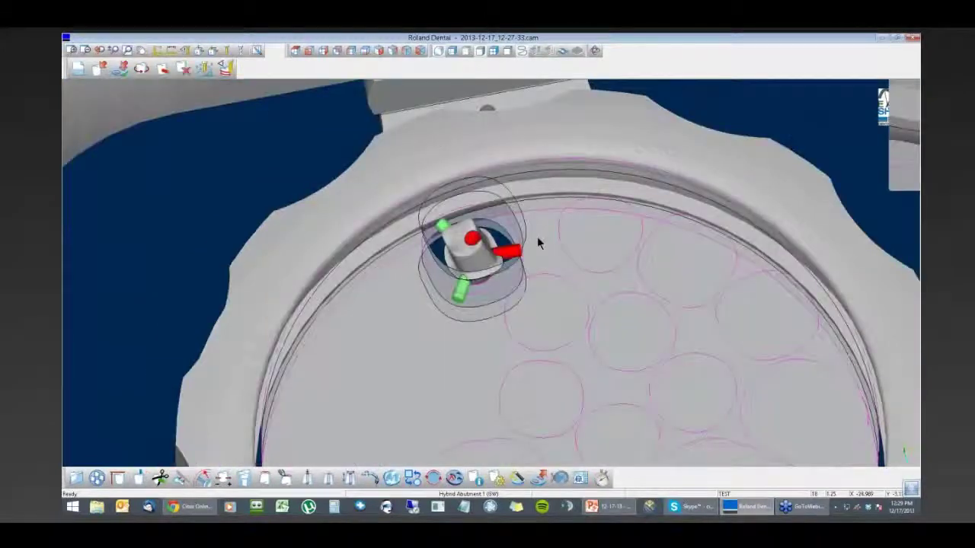
scroll(537, 242, up, 3)
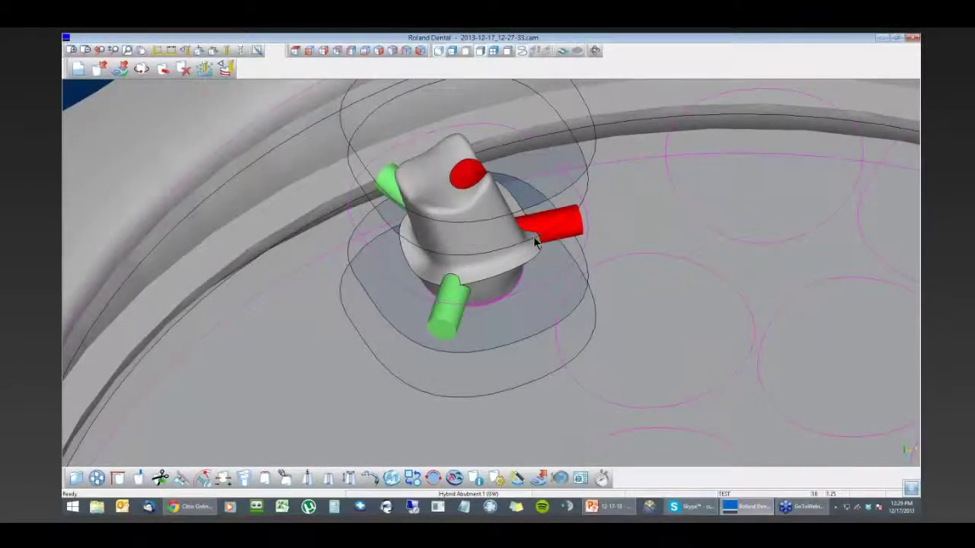
click(180, 68)
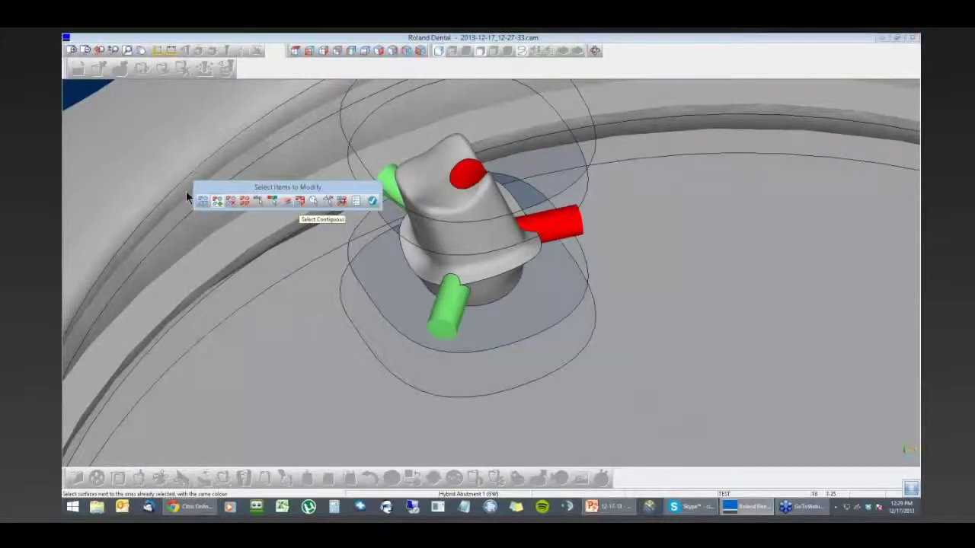
key(l)
click(164, 178)
click(165, 189)
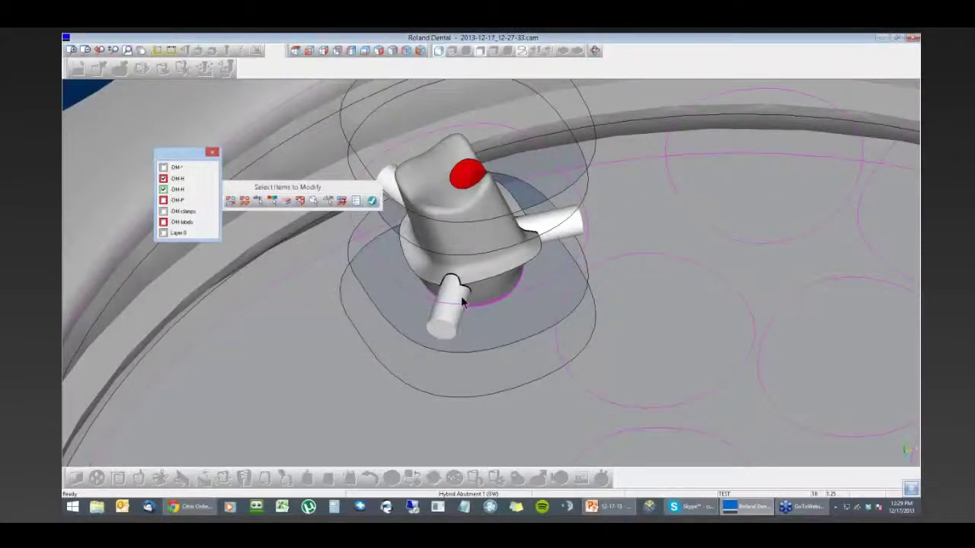
key(Escape)
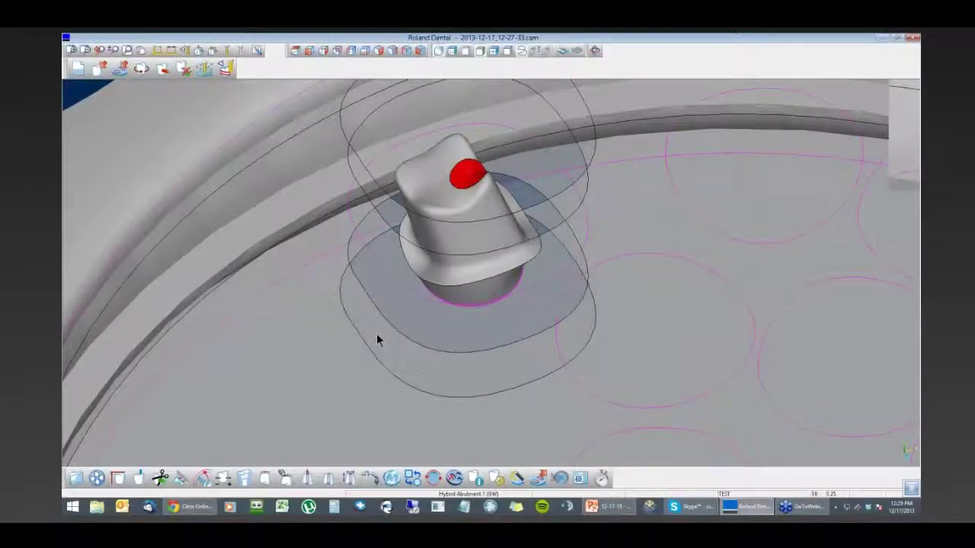
Add a circular support pin with an ending diameter of 3 on the abutment's base below the margin.
middle_drag(377, 336, 374, 293)
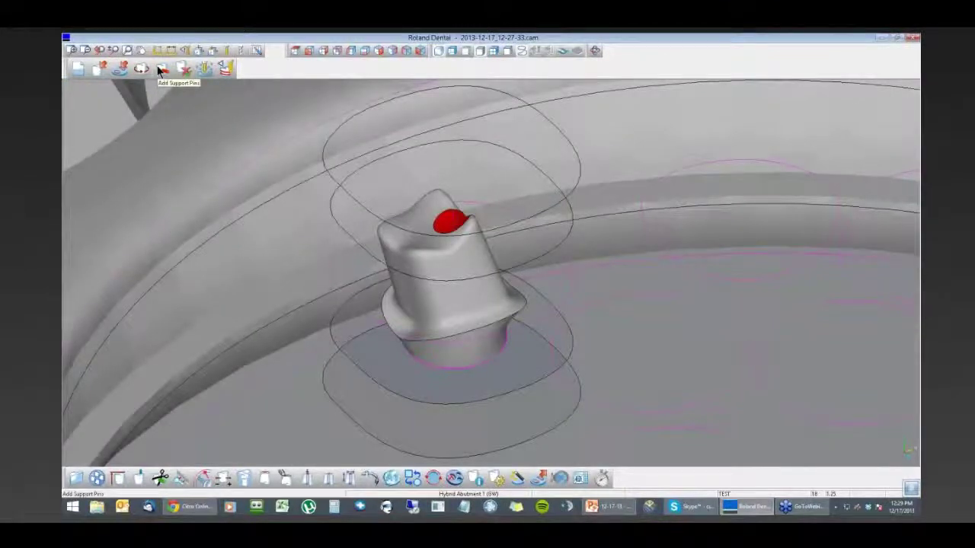
click(411, 329)
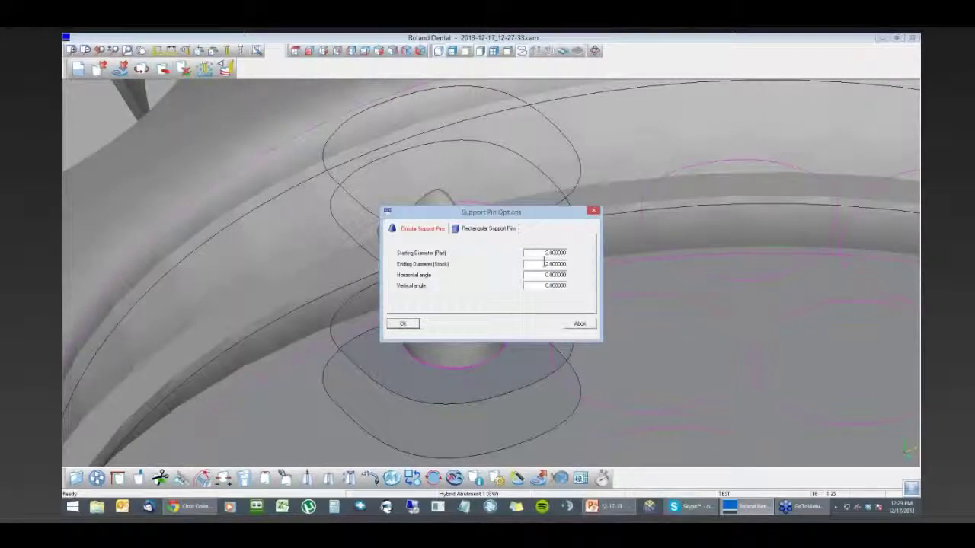
drag(544, 253, 589, 254)
click(547, 263)
text(3)
click(407, 324)
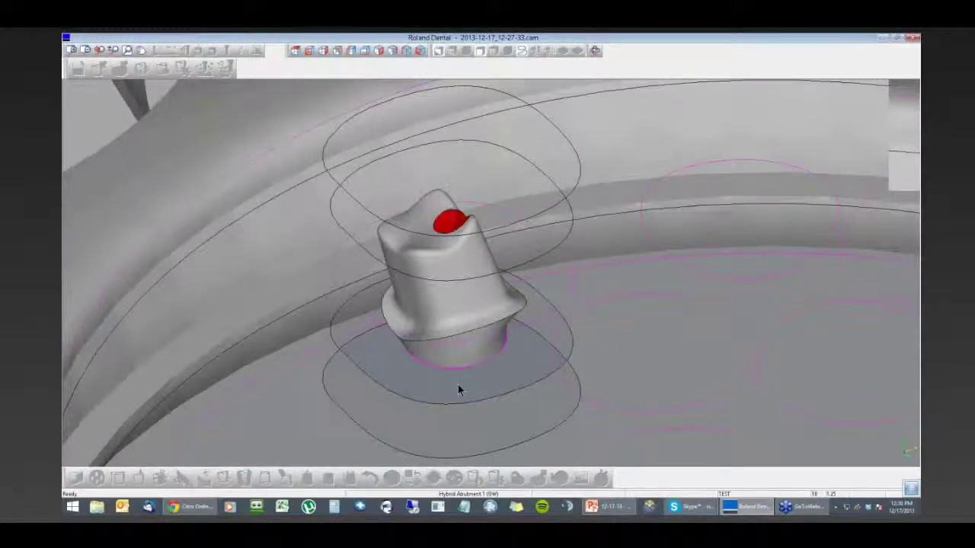
middle_drag(458, 385, 475, 276)
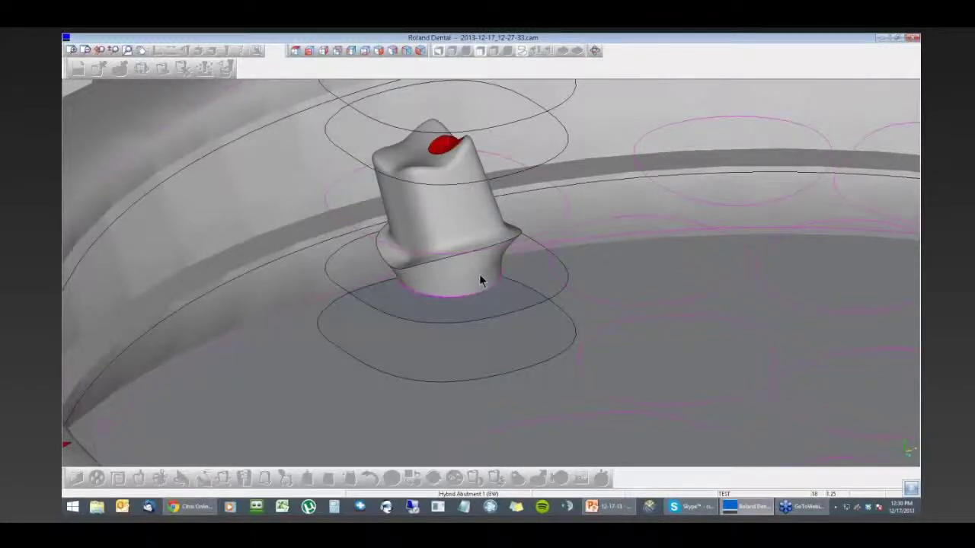
click(480, 280)
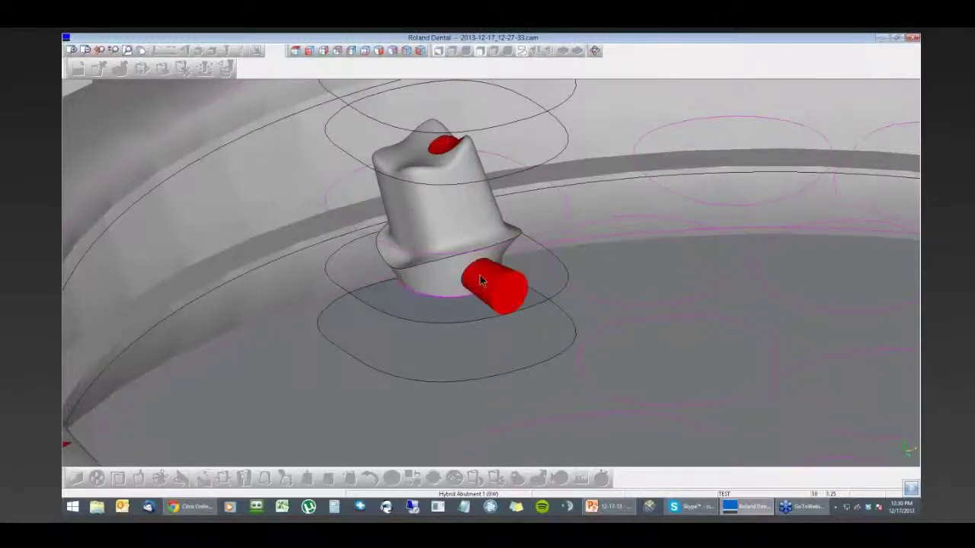
Try a second support pin on the abutment's body above the margin and delete it again.
click(473, 217)
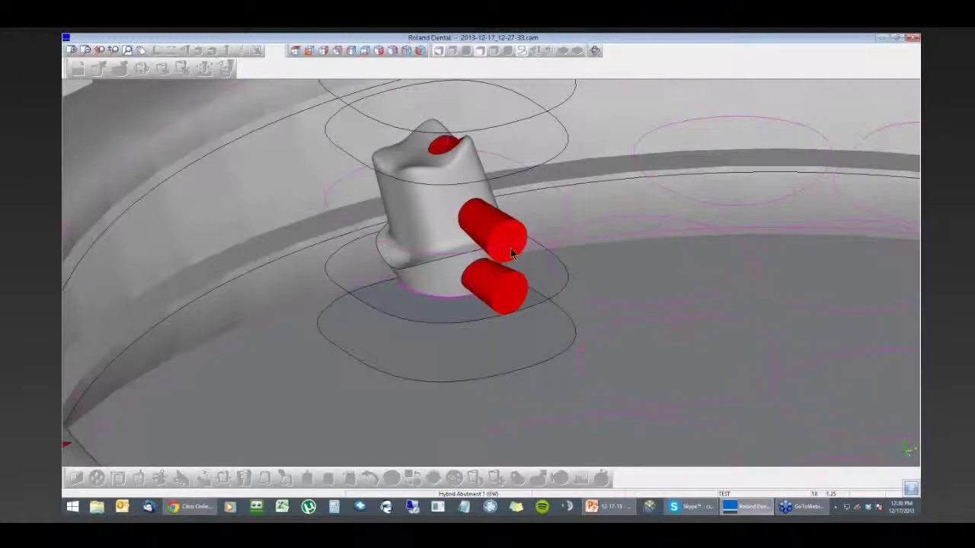
middle_drag(512, 253, 400, 300)
scroll(400, 298, up, 5)
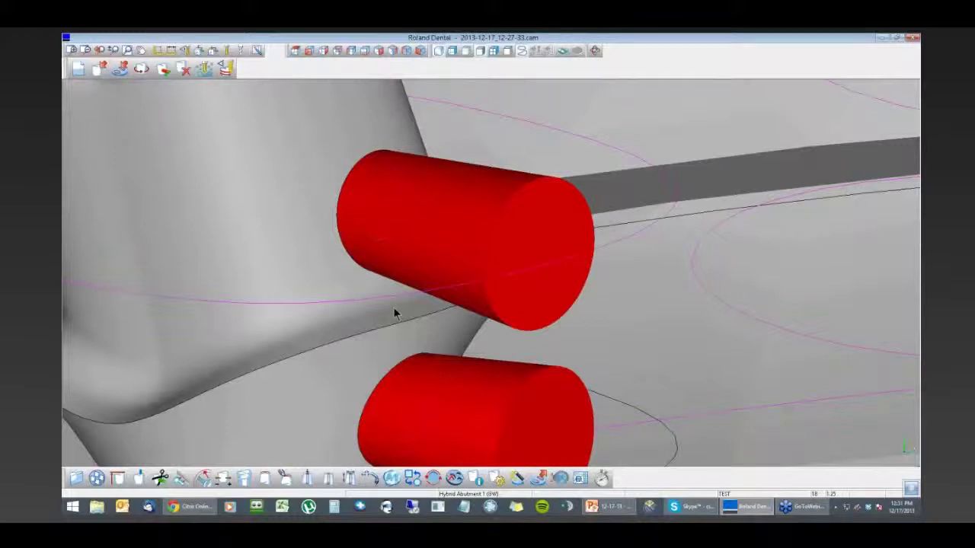
click(184, 73)
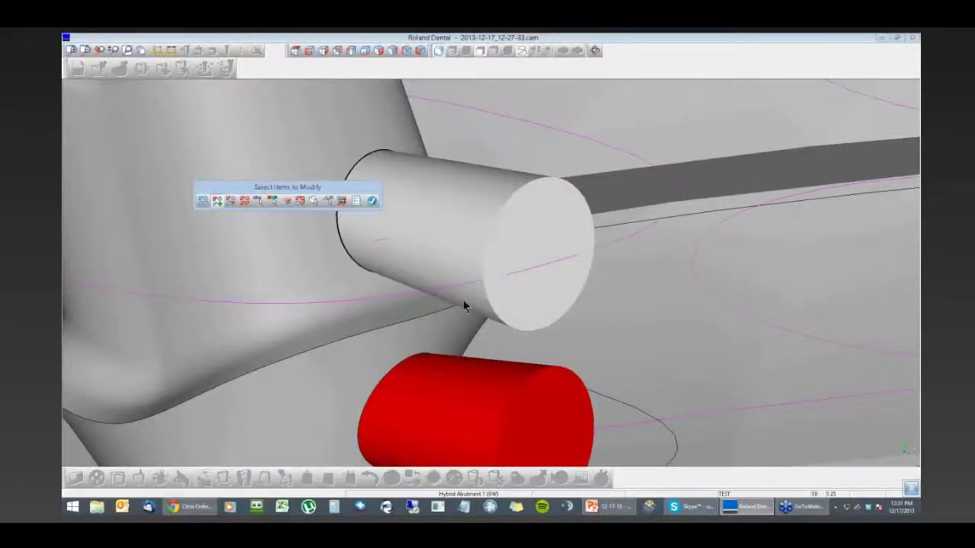
click(372, 201)
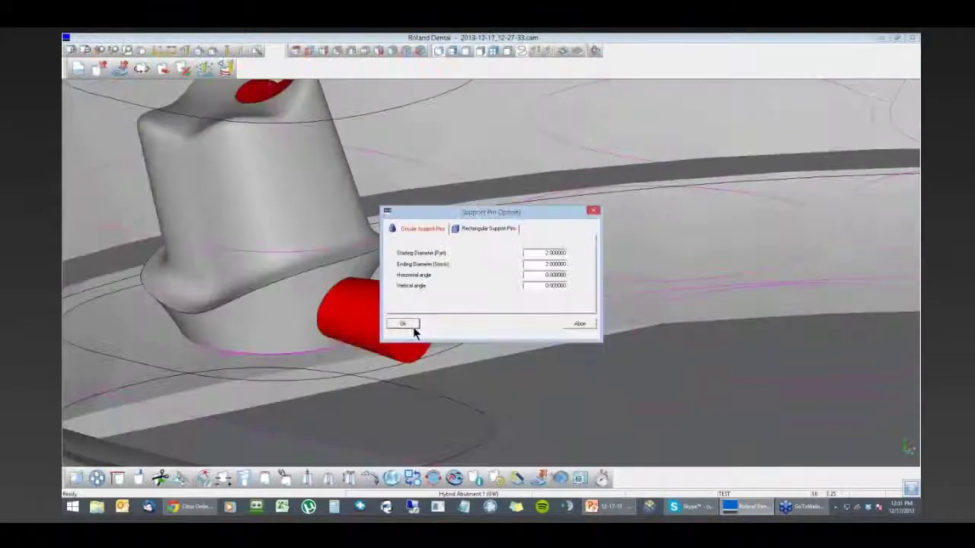
click(413, 327)
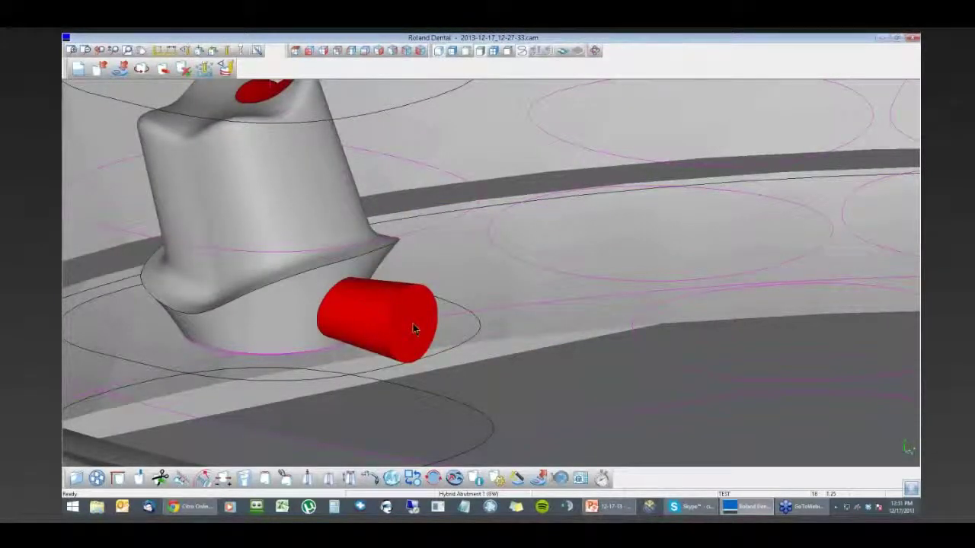
Make the equipment transparent and add a circular support pin with both diameters 2 on the opposite side of the abutment's base.
scroll(459, 309, down, 5)
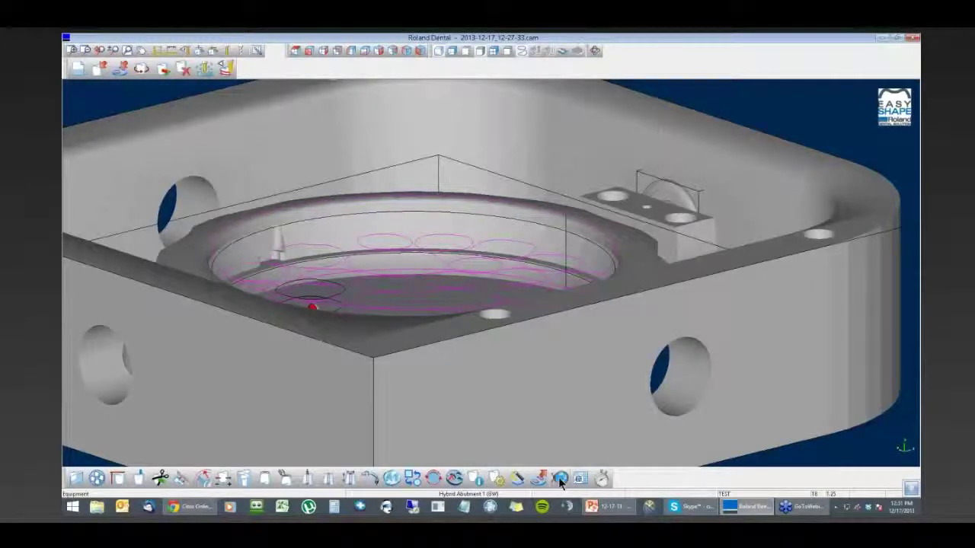
click(560, 478)
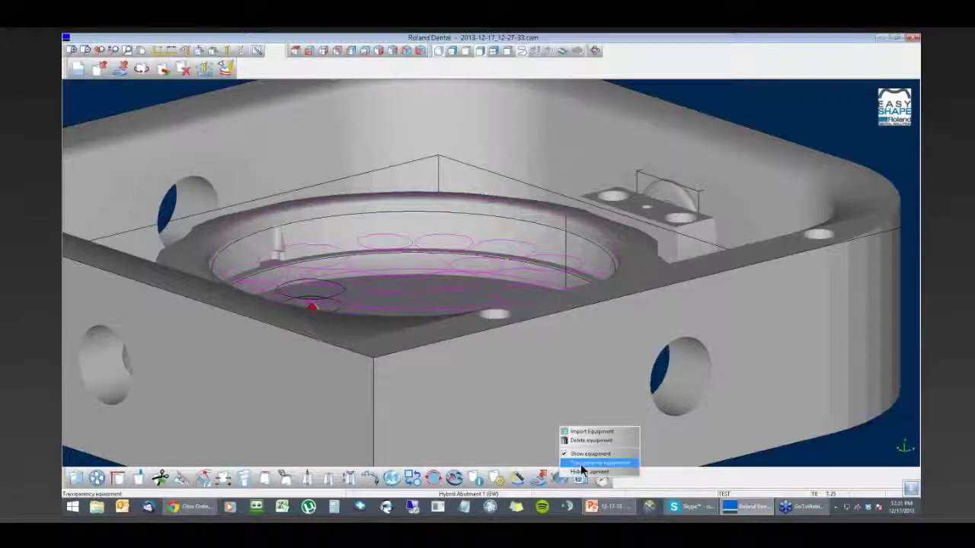
click(581, 466)
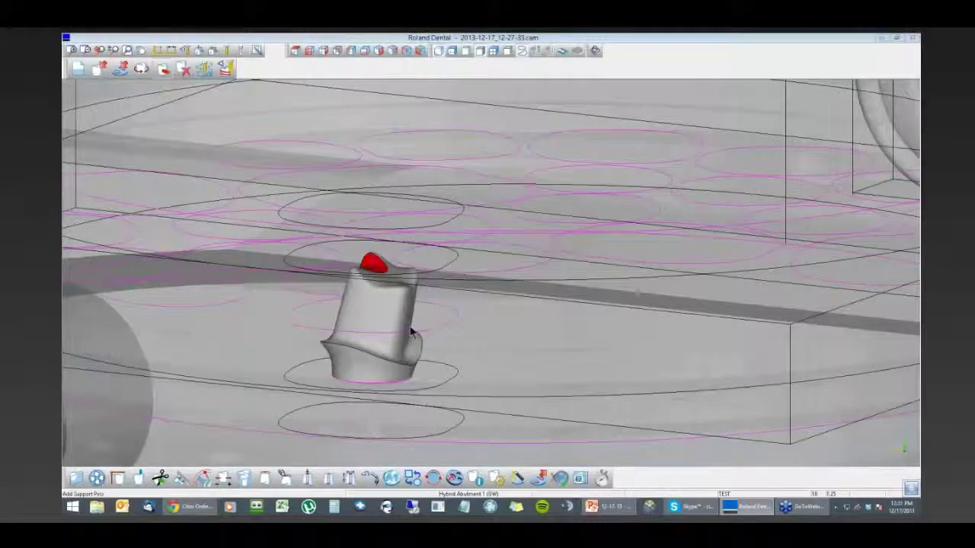
click(349, 369)
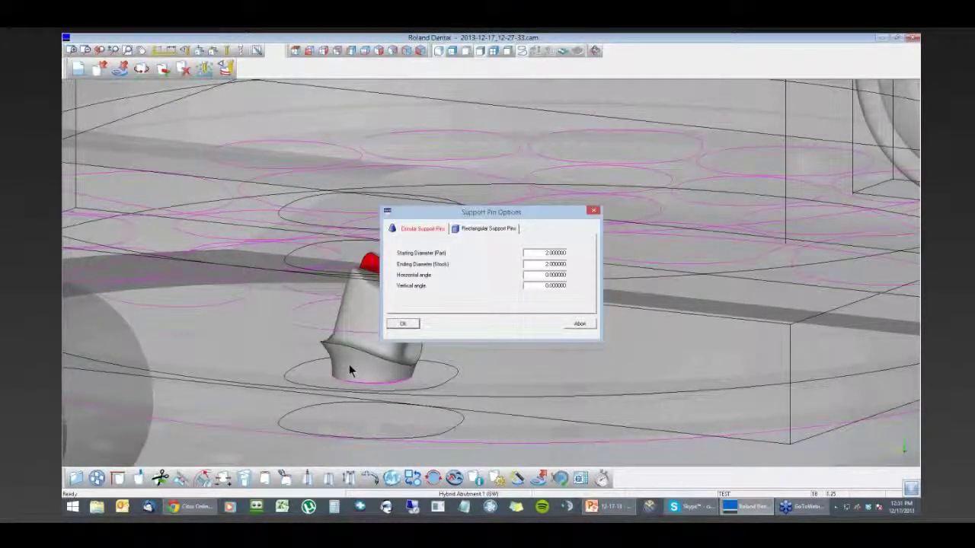
click(402, 324)
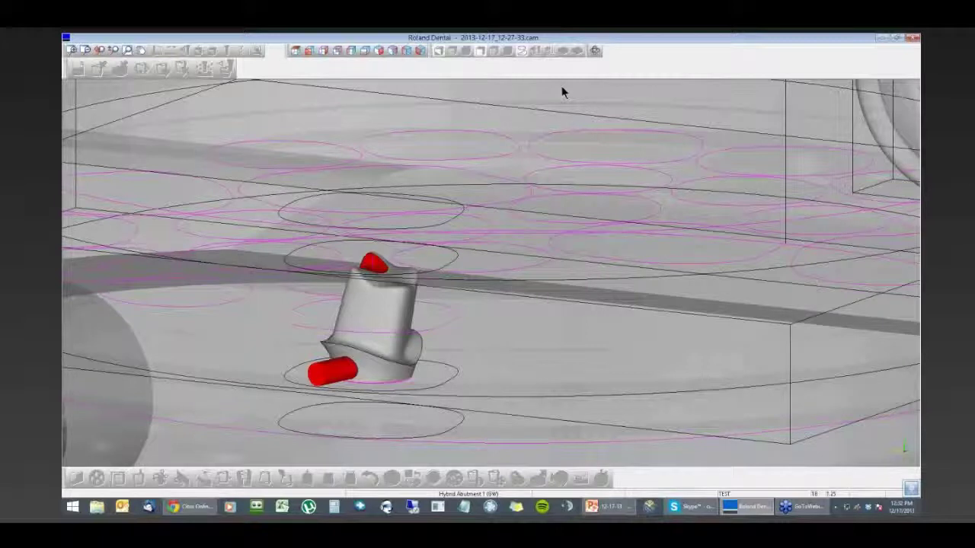
Check the two support pins from above and below, and close the screw channel opening on the abutment's underside along its inner edge.
click(293, 50)
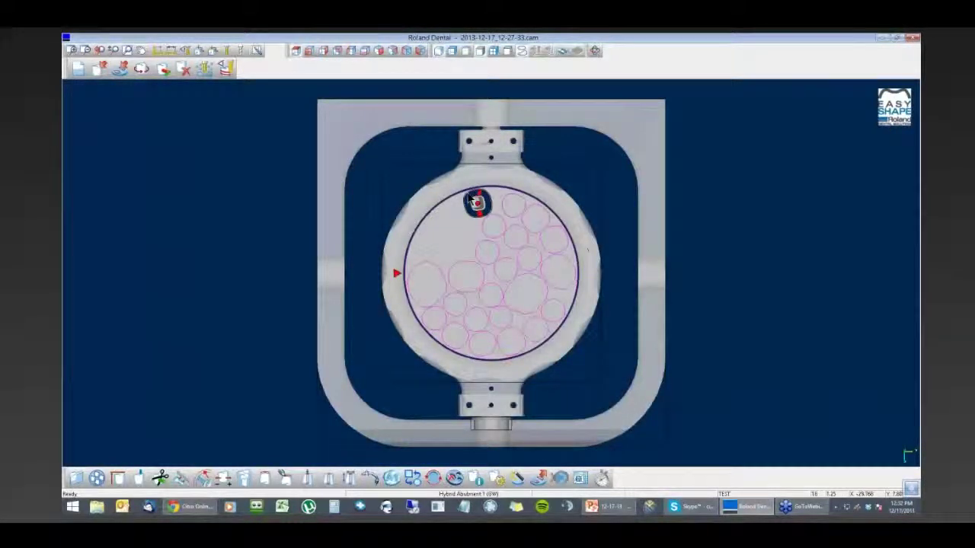
scroll(477, 203, up, 3)
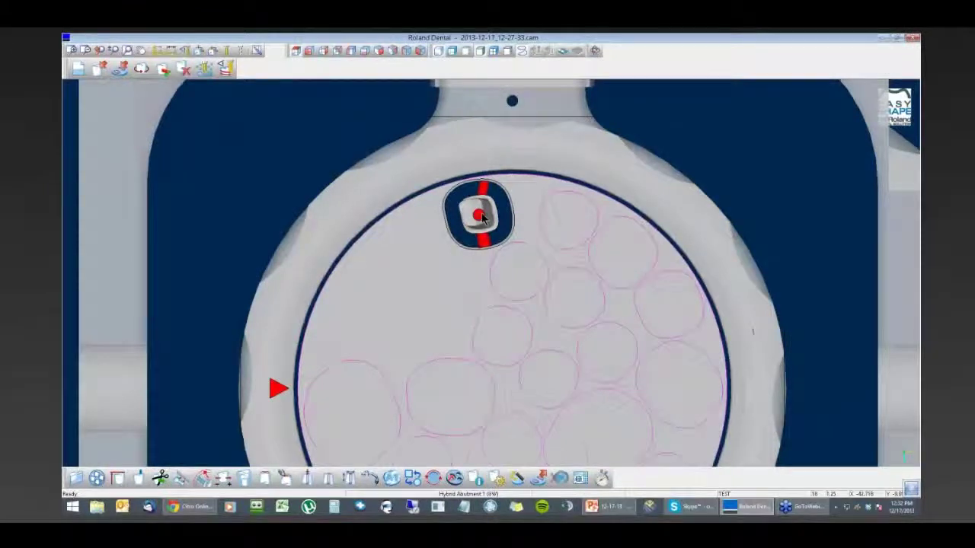
scroll(480, 216, up, 2)
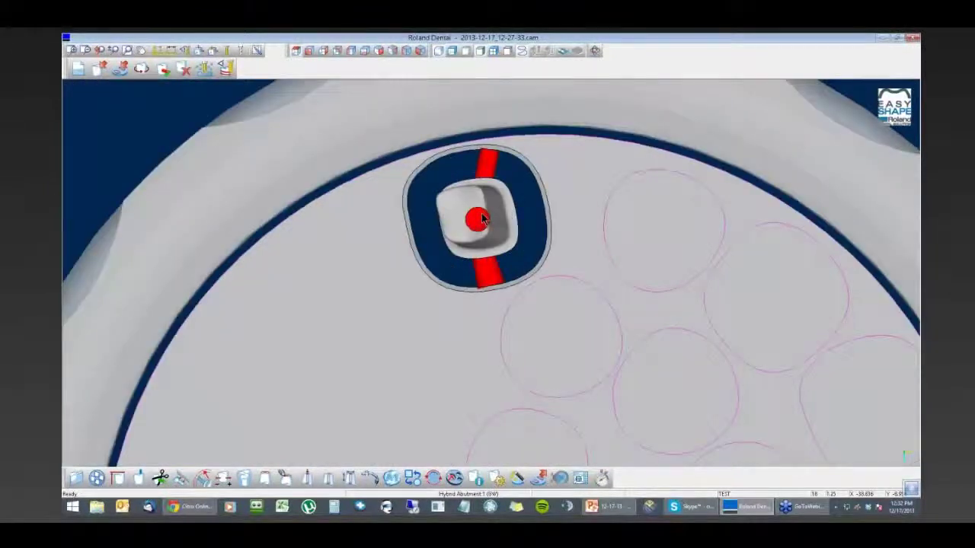
click(364, 52)
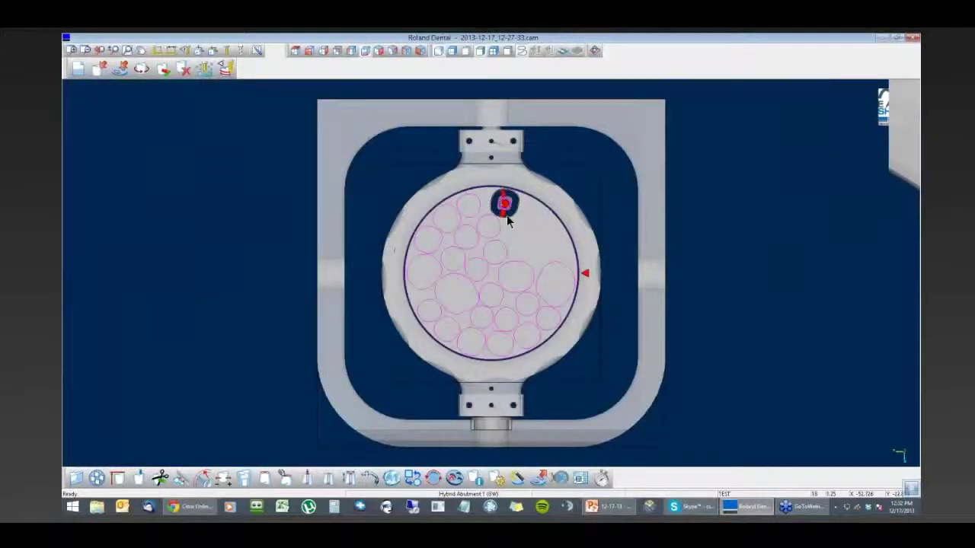
scroll(506, 215, up, 5)
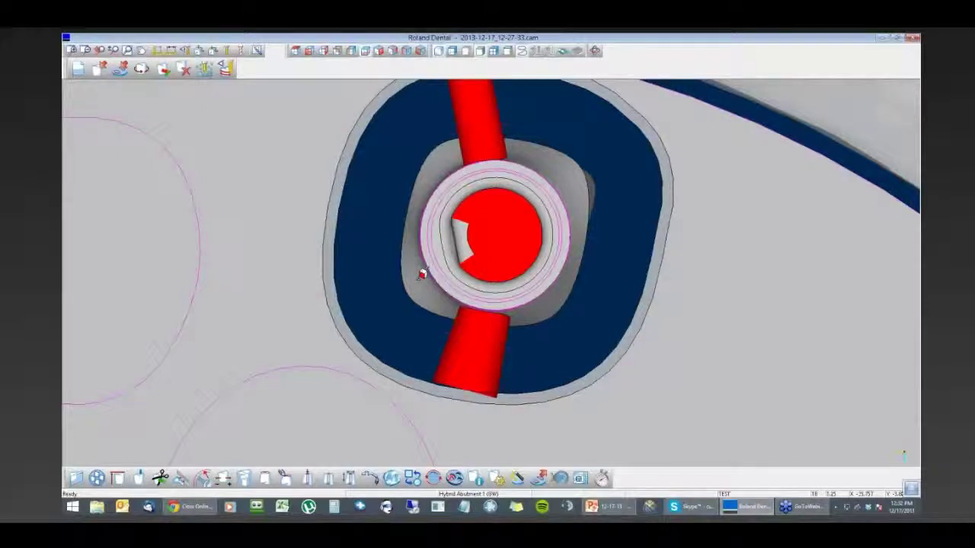
middle_drag(423, 274, 498, 238)
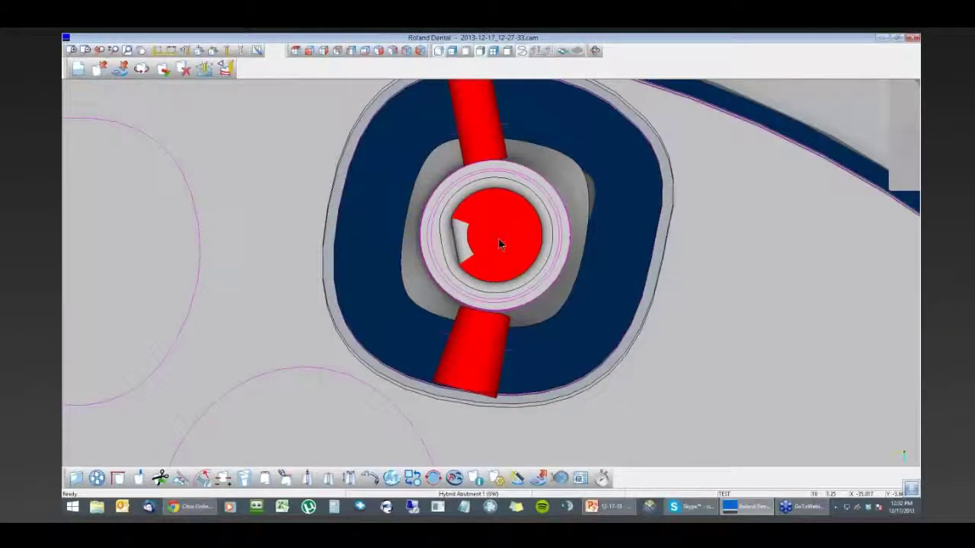
scroll(498, 239, up, 2)
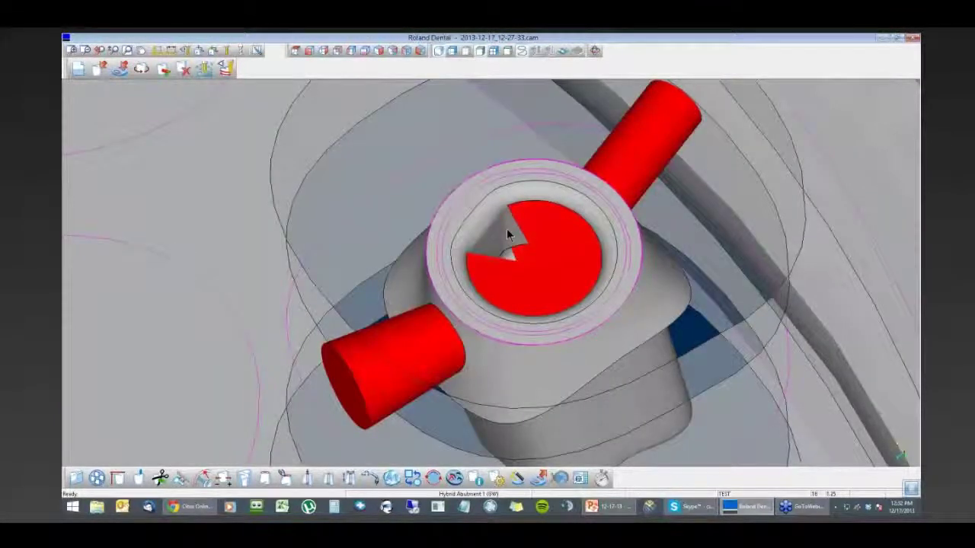
click(330, 482)
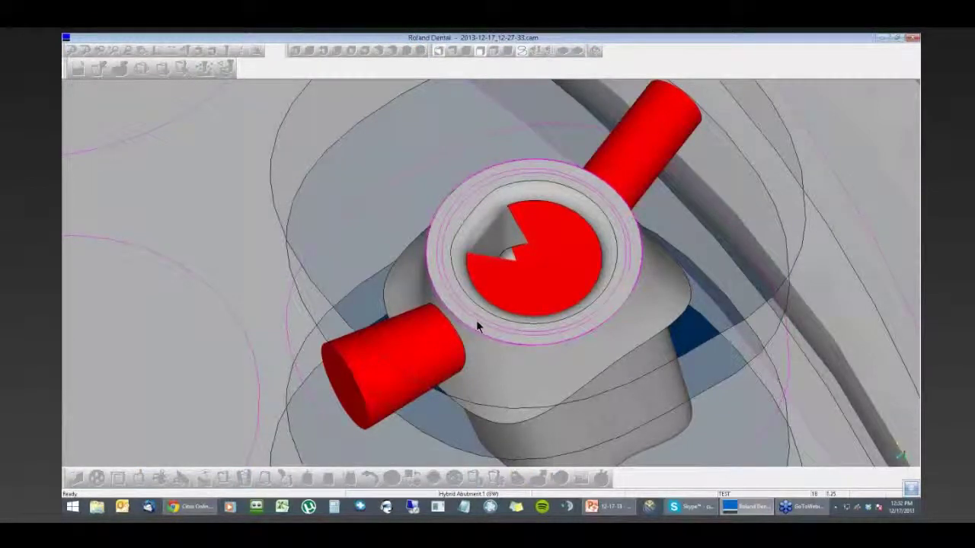
click(508, 185)
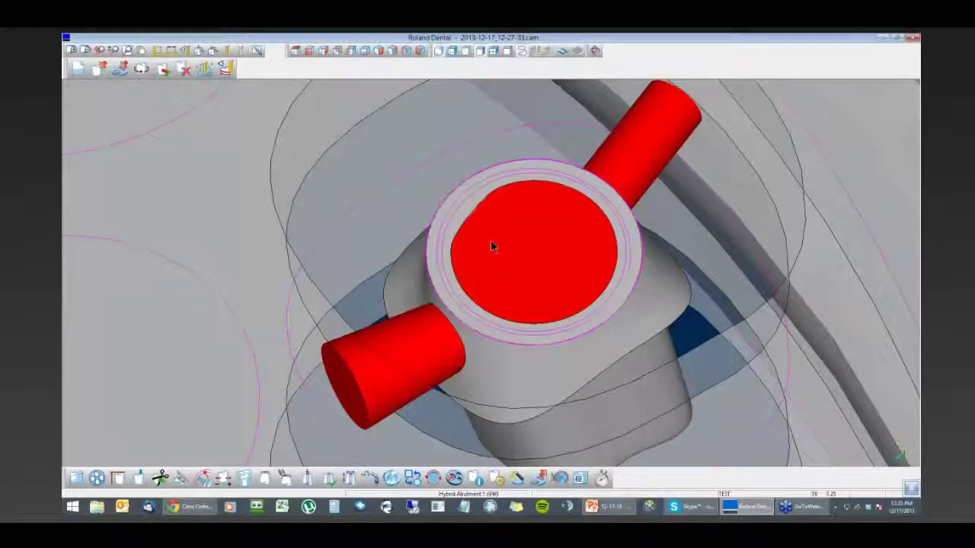
scroll(503, 254, down, 5)
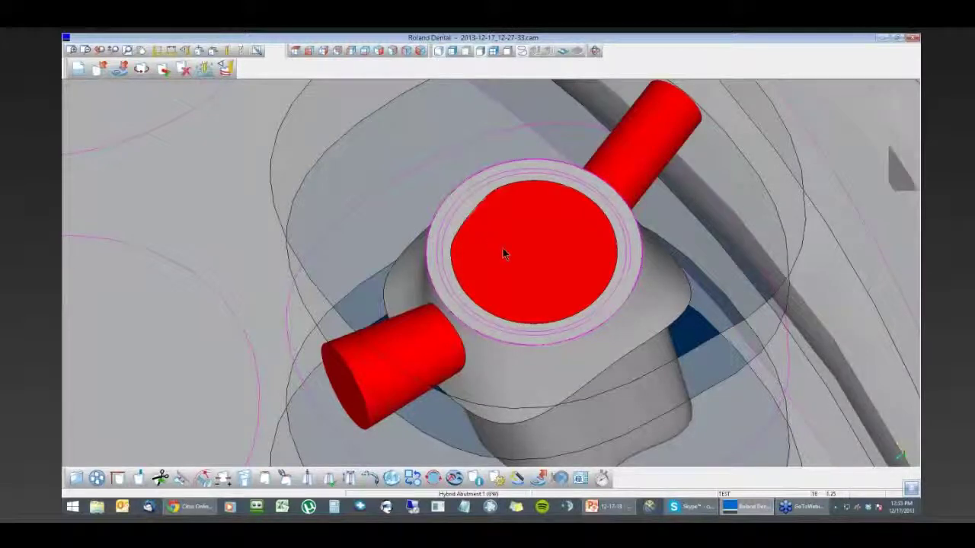
Set up the abutment's milling calculation with the High Quality and Reduce Connectors options.
scroll(502, 250, down, 2)
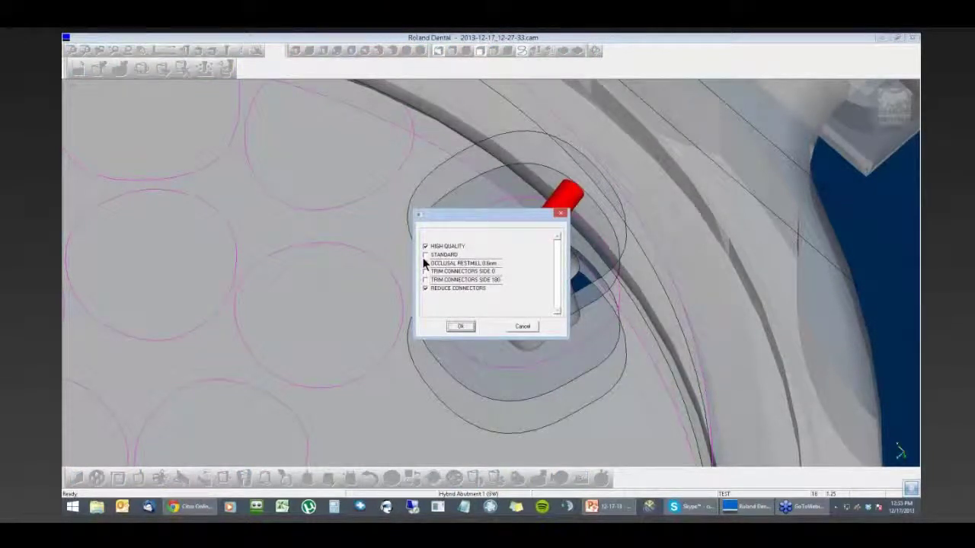
click(459, 327)
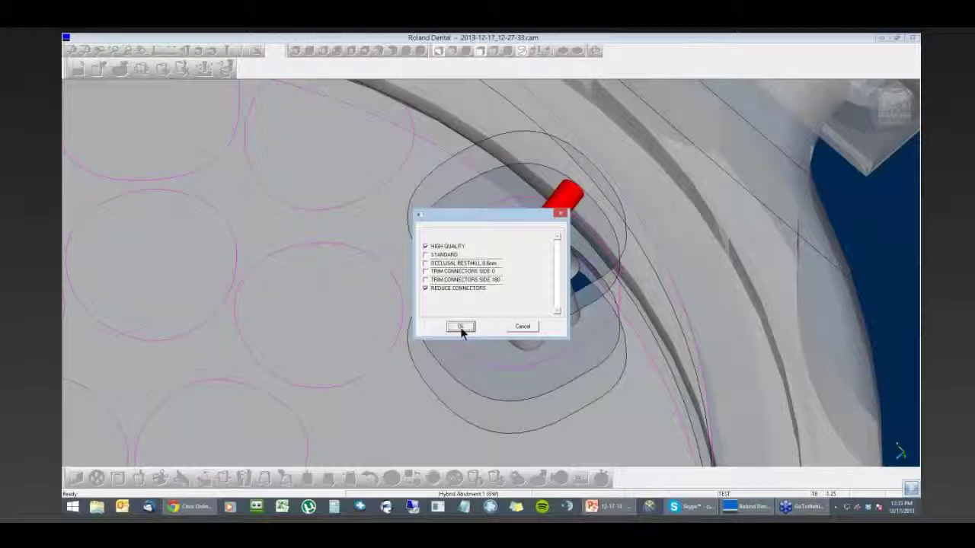
click(460, 327)
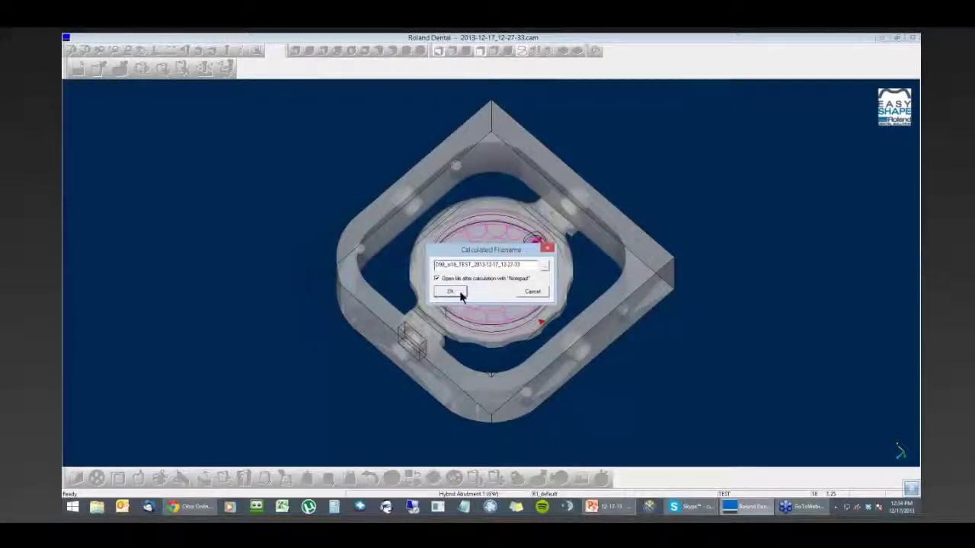
Accept the suggested calculated file name, decline sending the CNC file to the machine, and confirm the tool list to start computing tool paths.
click(459, 292)
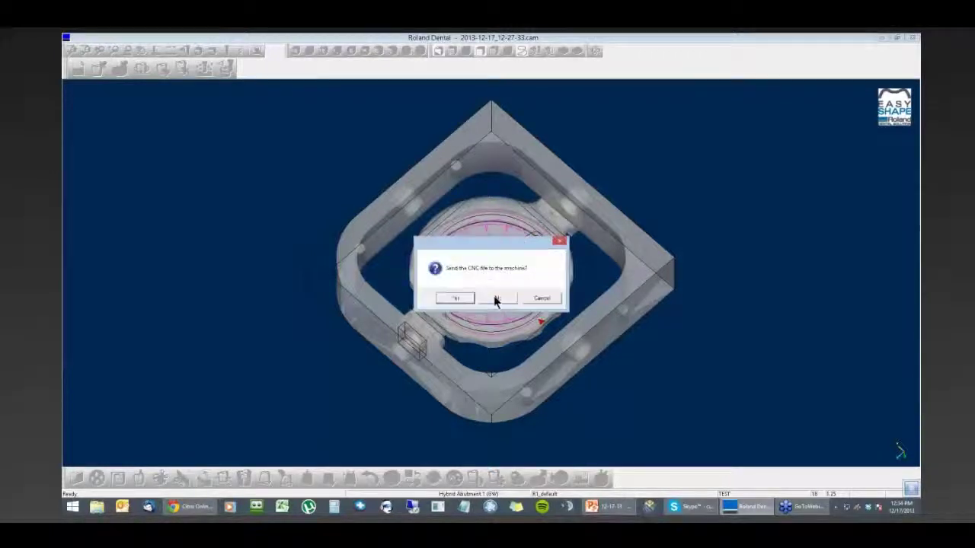
click(495, 298)
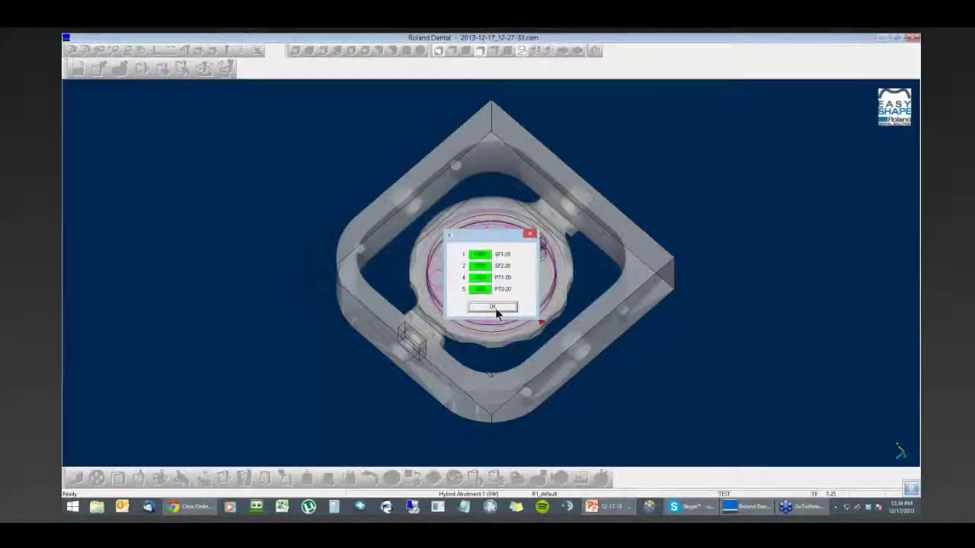
click(495, 308)
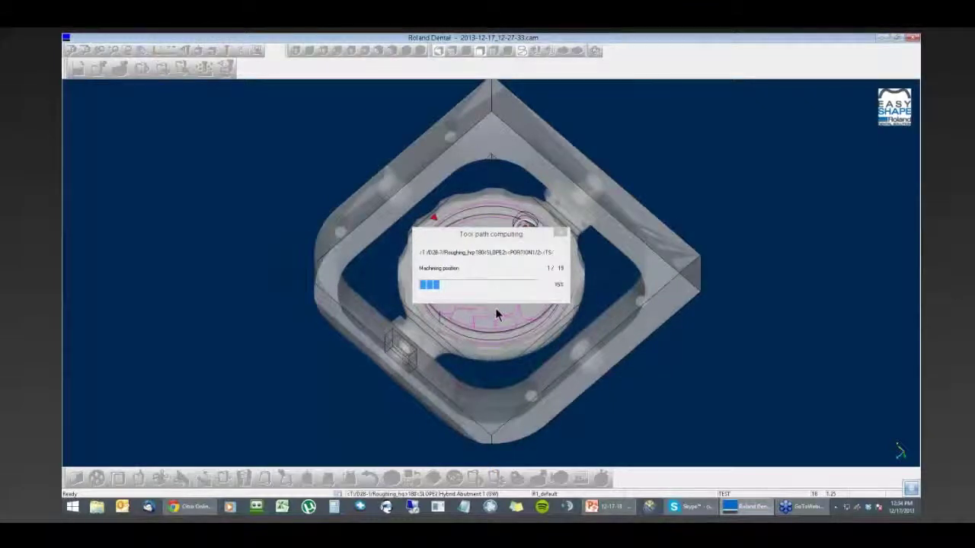